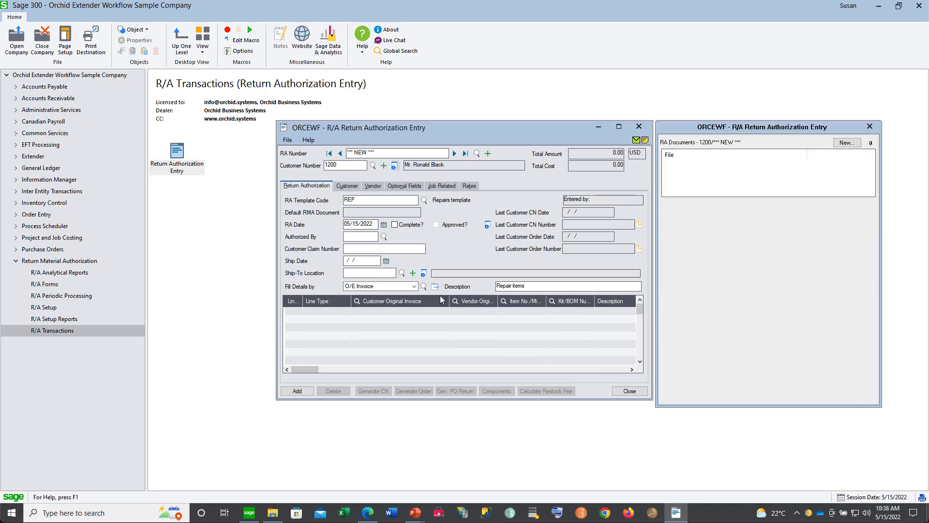
left_click(424, 287)
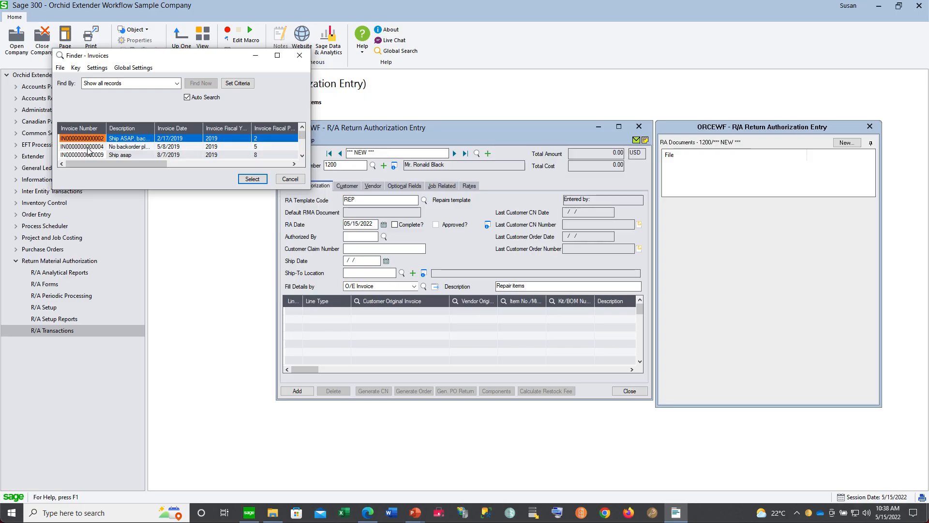
left_click(88, 149)
double_click(88, 148)
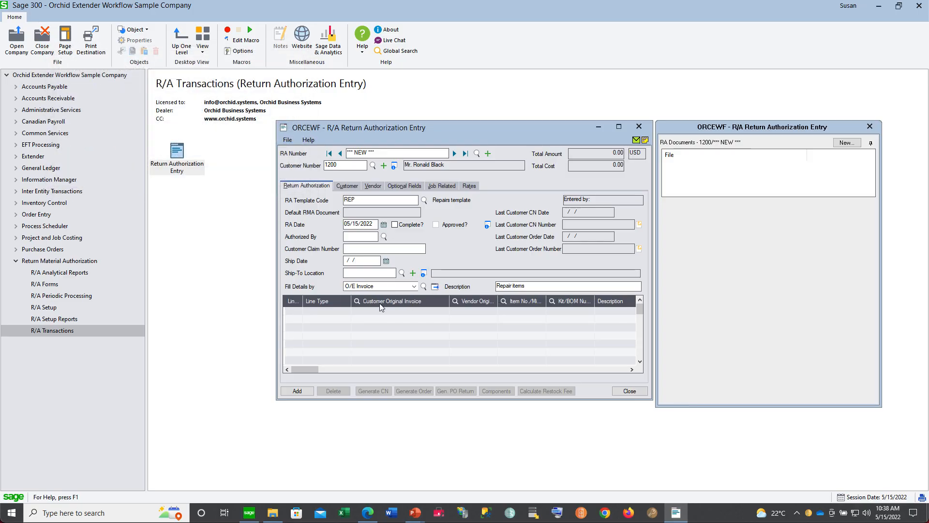
left_click(435, 287)
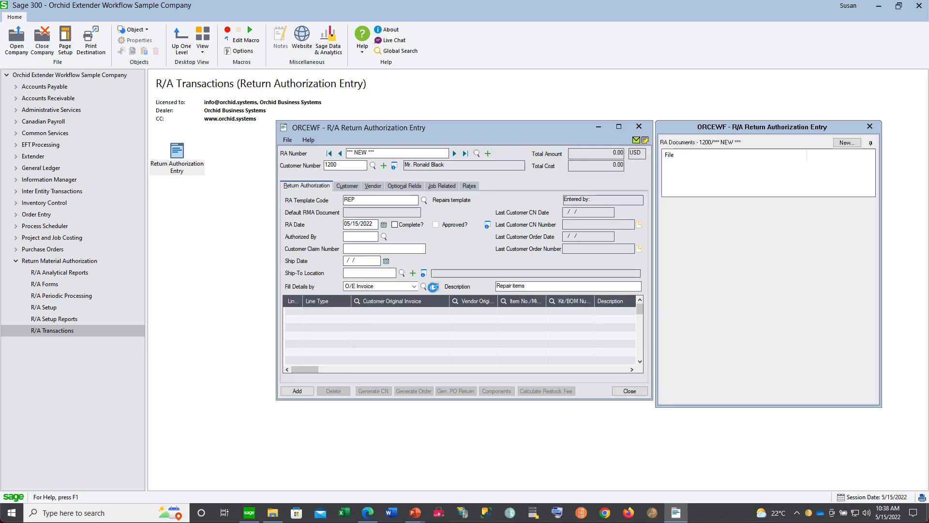
left_click(392, 314)
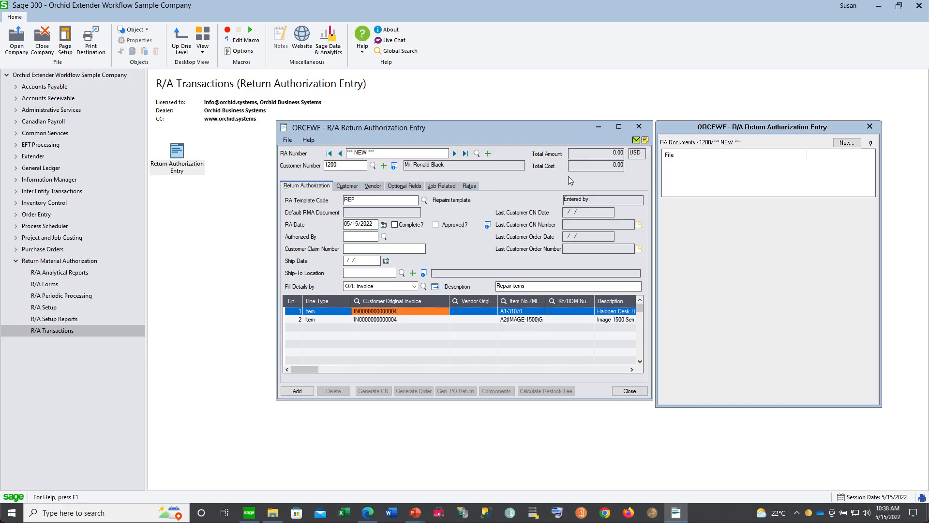
left_click(301, 391)
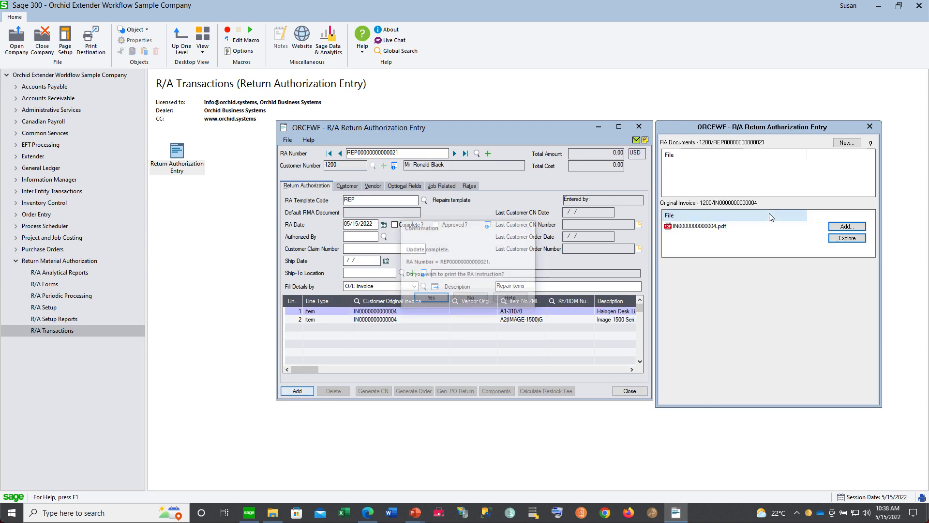
left_click(472, 298)
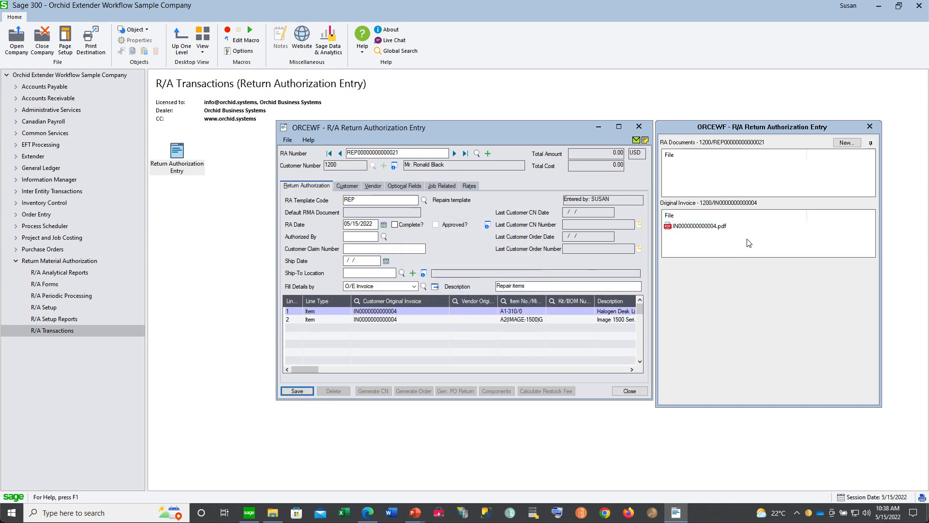
View the original invoice PDF attached to the return authorization and close it.
mouse_move(749, 243)
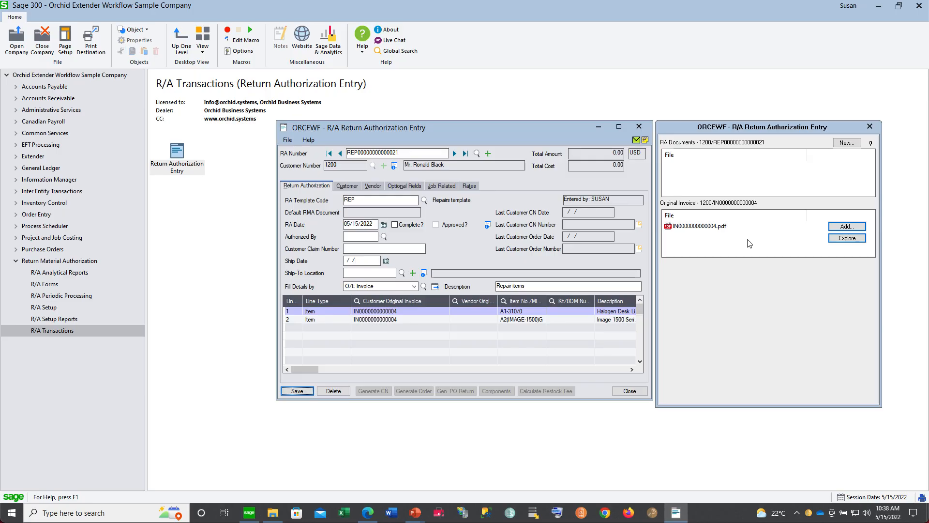
mouse_move(720, 154)
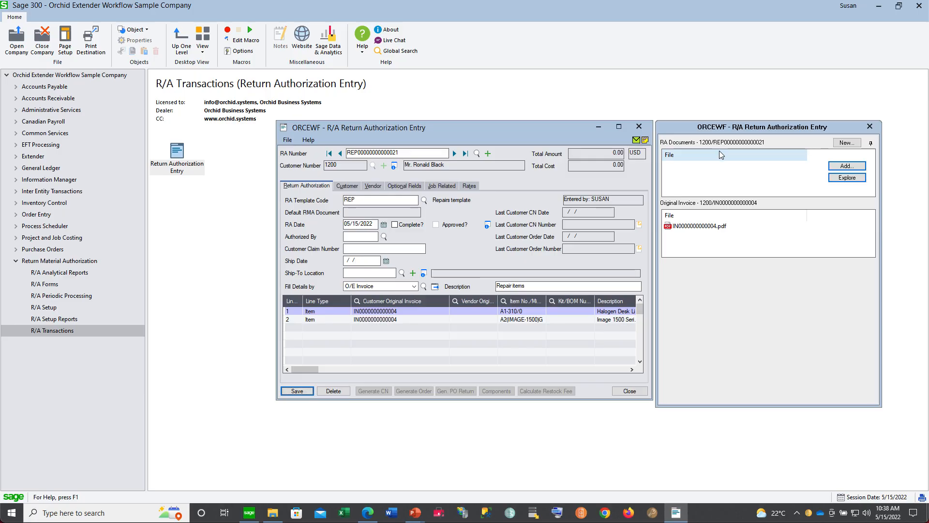
mouse_move(746, 214)
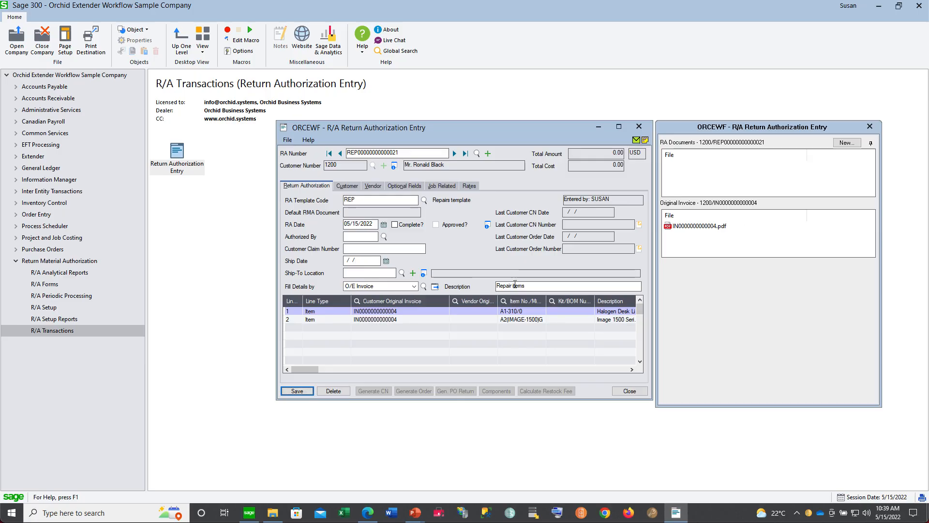
double_click(702, 226)
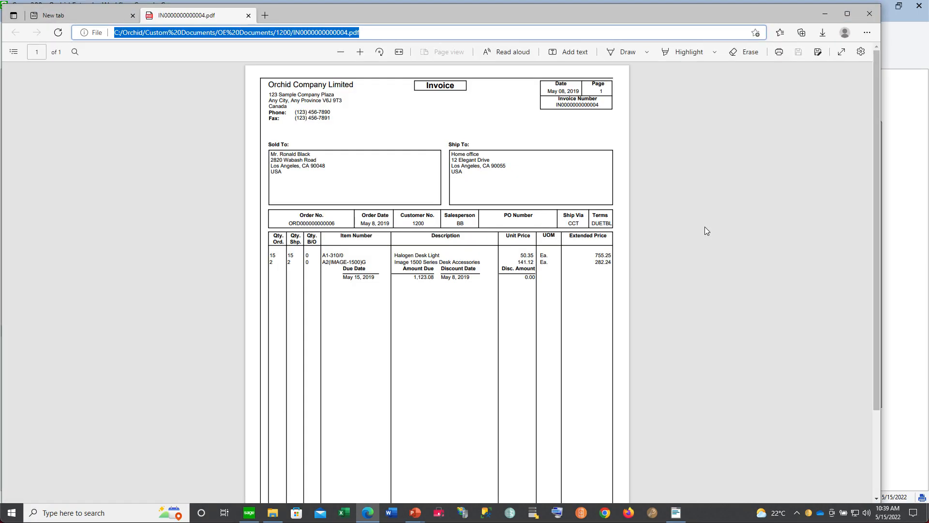
left_click(869, 16)
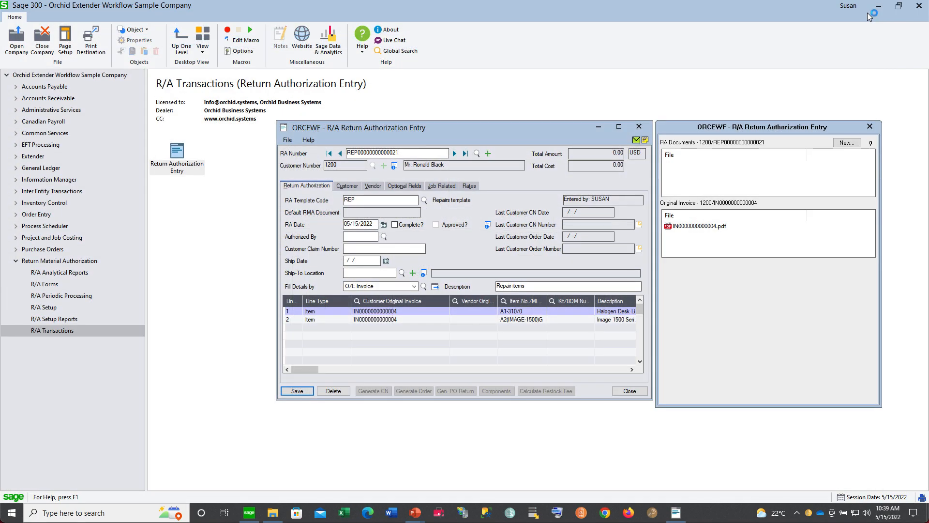
Set the Halogen Desk Light line's quantity to 1, enable Put Item/Misc. on Replacement Order, and save the line.
left_click(402, 317)
left_click(402, 316)
left_click(399, 310)
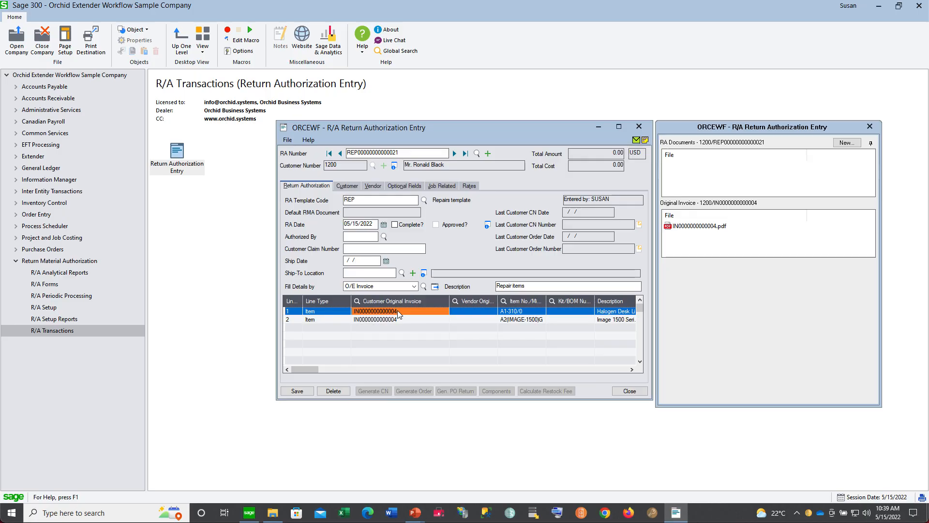
key("F9")
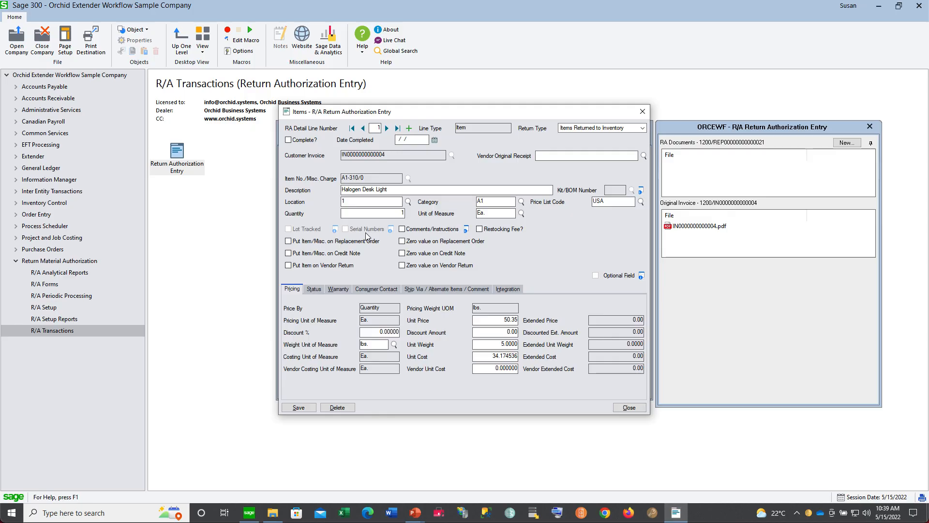
left_click(288, 242)
left_click(296, 408)
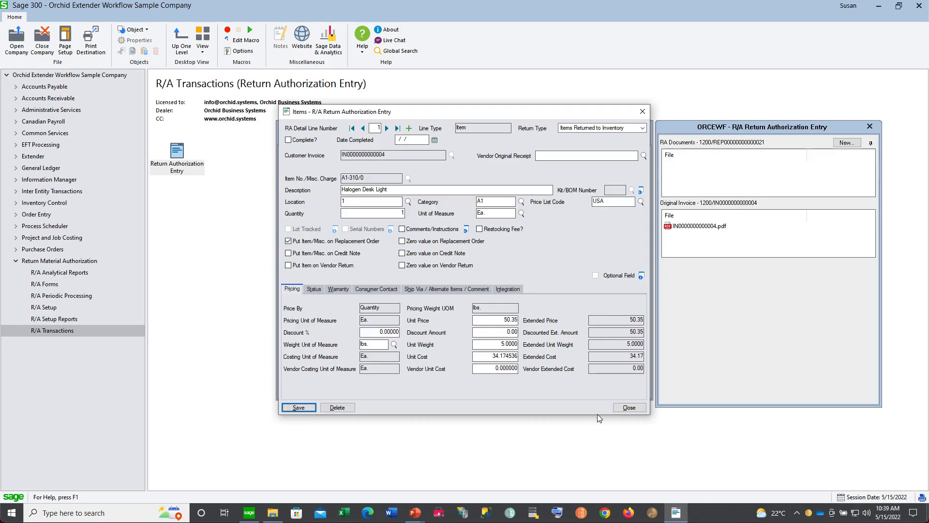
left_click(627, 408)
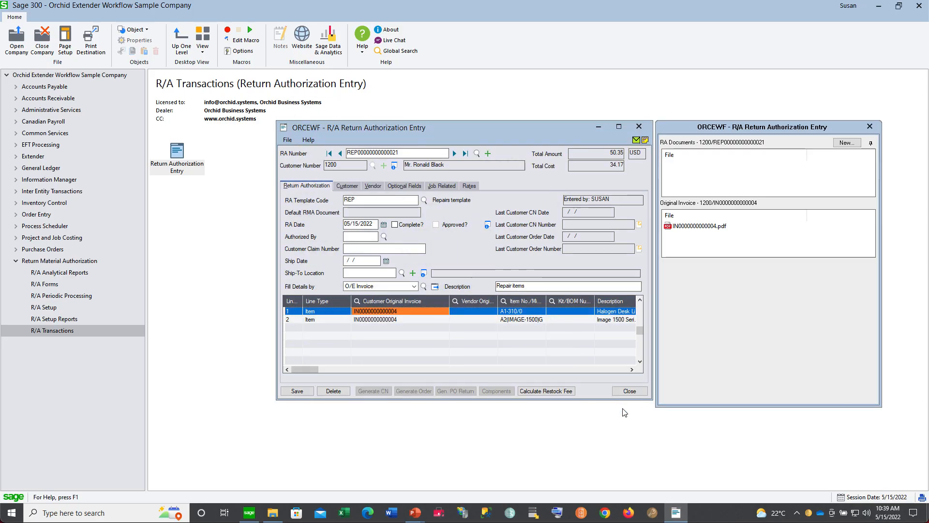
Save the return authorization and print its return instruction to preview using RAINST01.RPT.
left_click(297, 391)
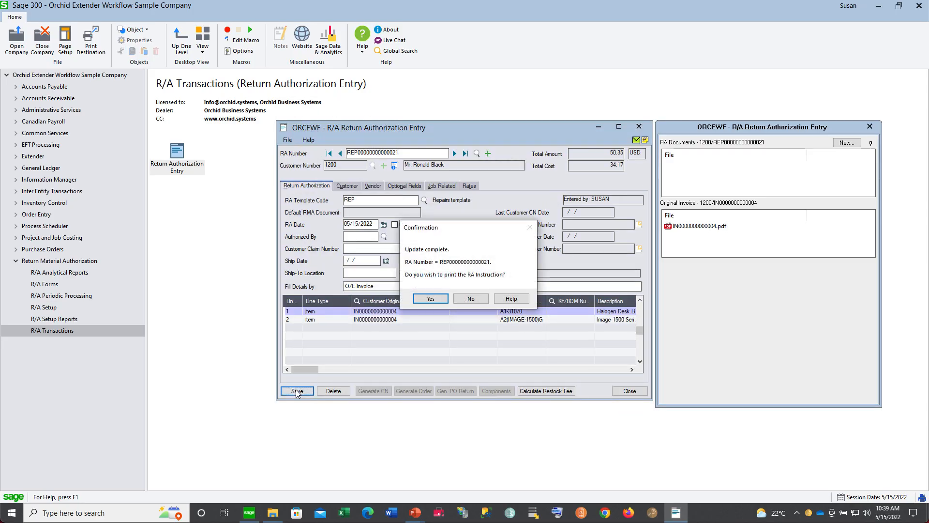
left_click(429, 301)
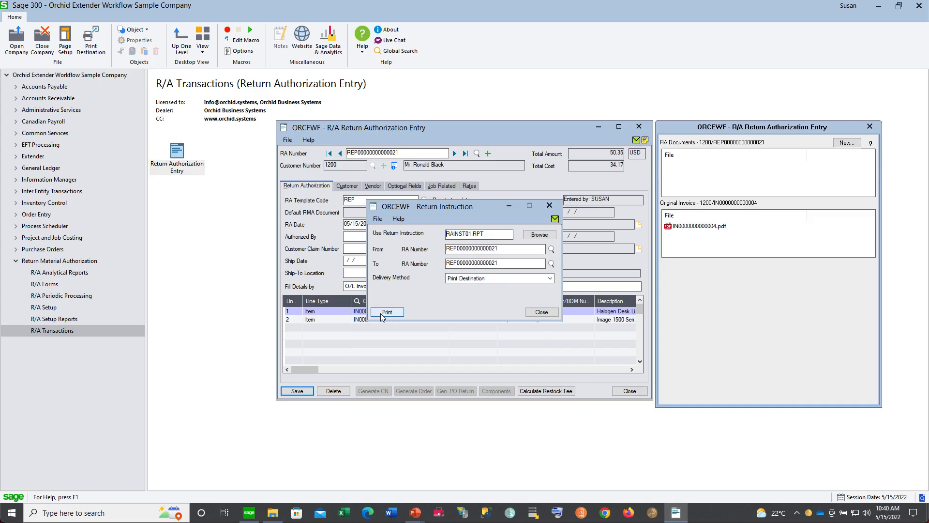
left_click(380, 313)
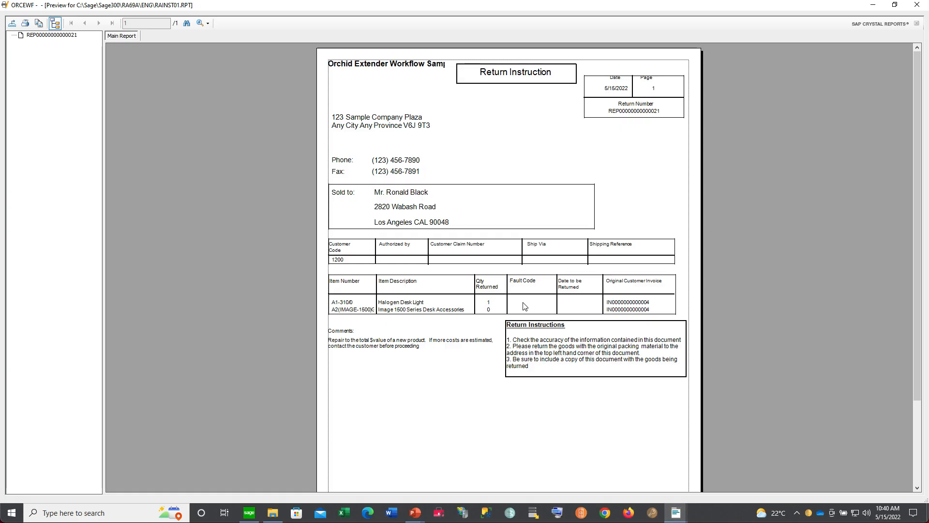
Export all pages of the return instruction as a PDF named after the current RA number in its RA Documents folder, and close the report.
left_click(13, 22)
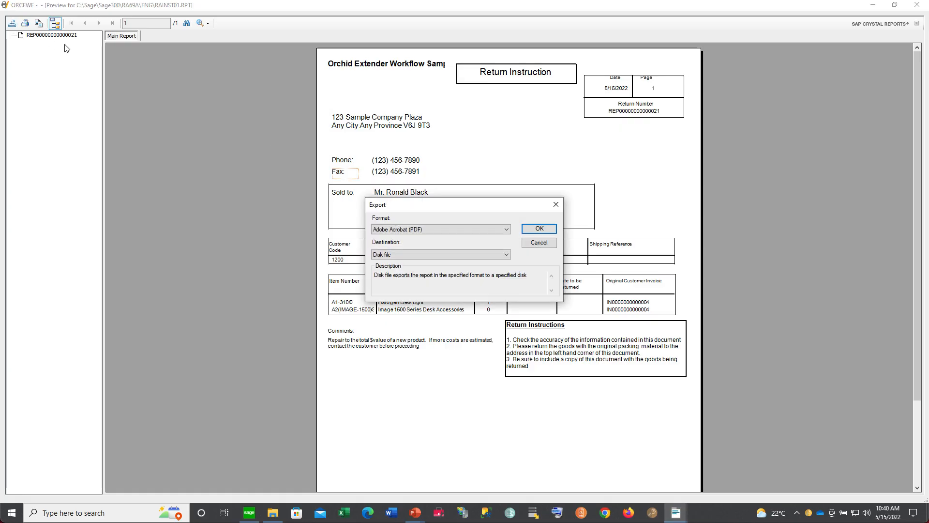
left_click(545, 230)
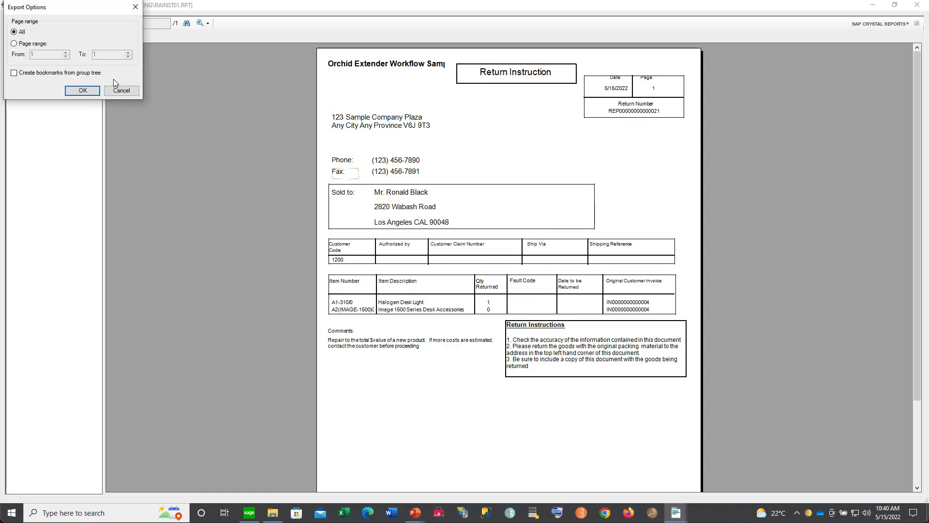
left_click(83, 91)
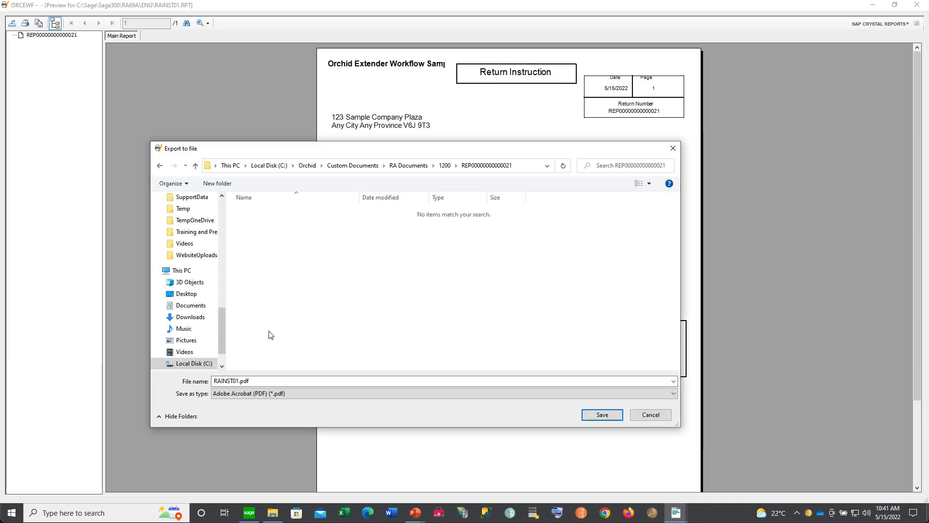
left_click(237, 381)
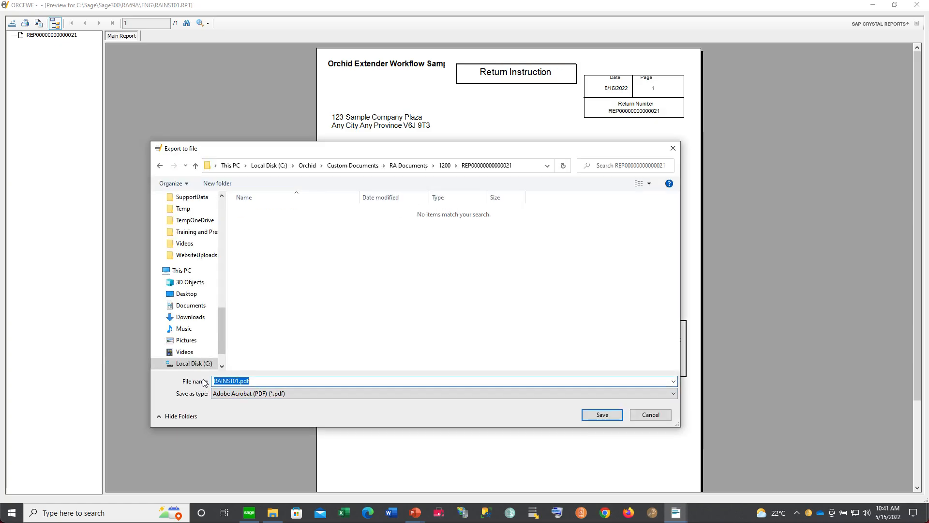
double_click(238, 381)
key("ctrl+v")
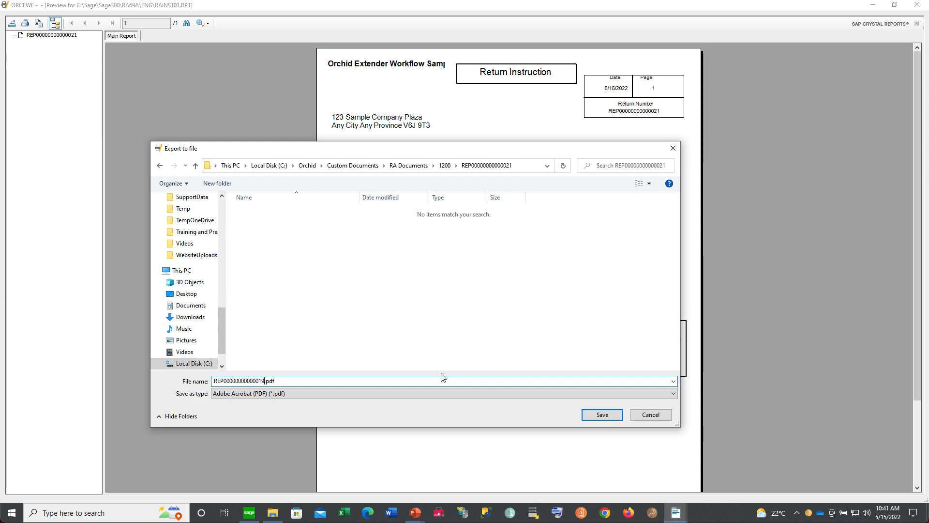
left_click(603, 415)
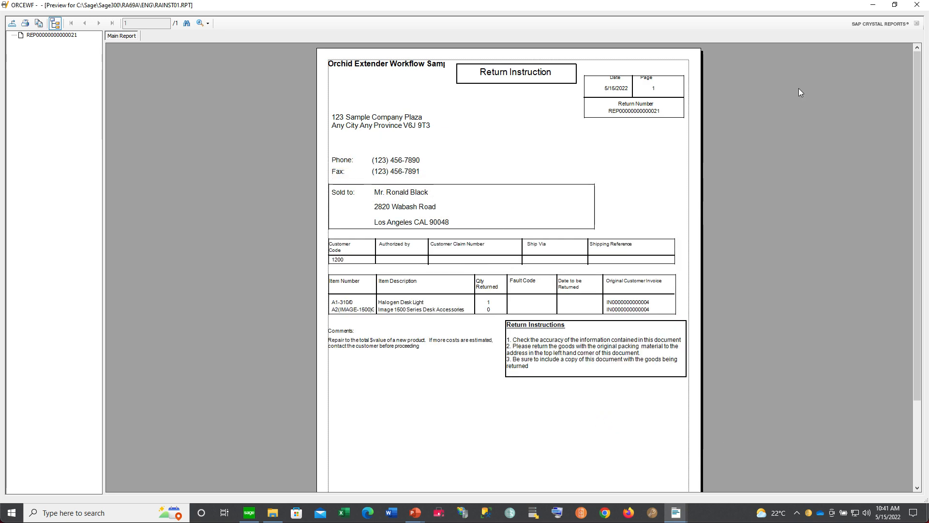
left_click(917, 4)
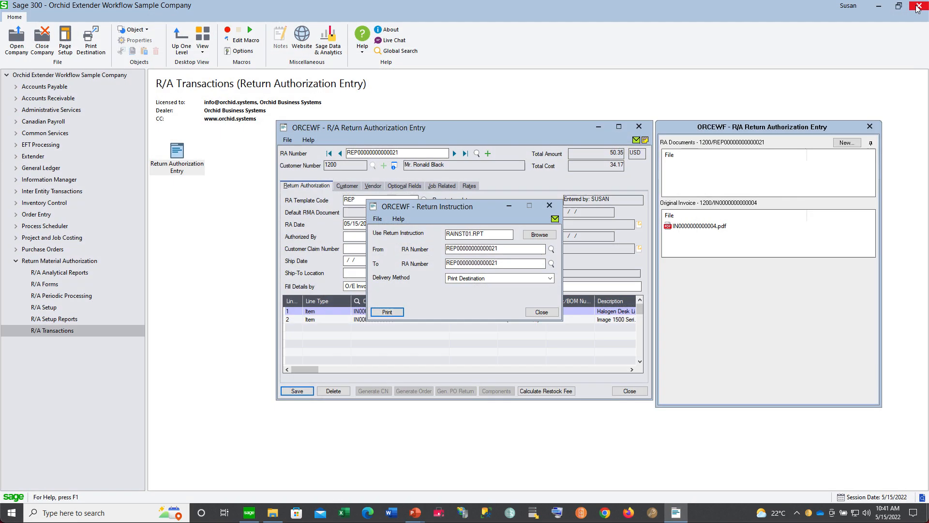
left_click(541, 313)
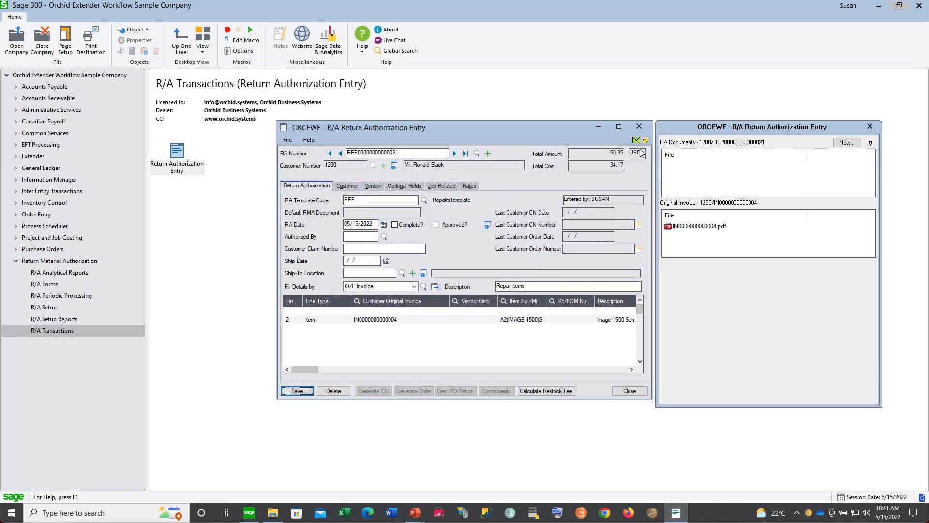
Reload the repair authorization to refresh its document list, and inspect its RA Documents folder in File Explorer.
left_click(455, 153)
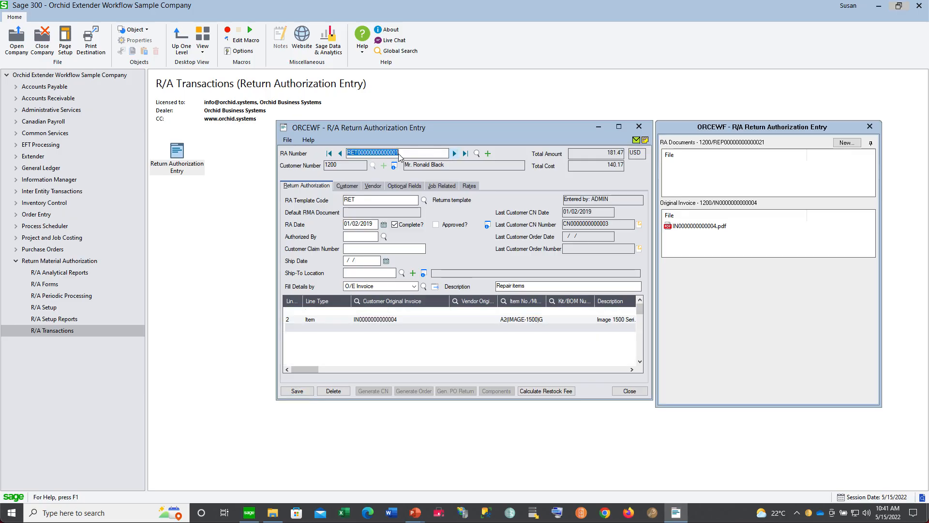
left_click(340, 154)
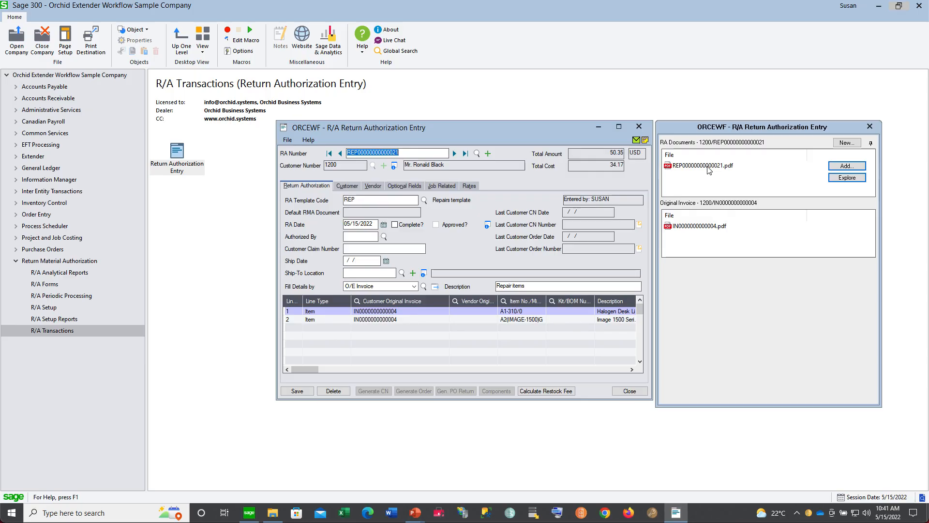
left_click(847, 177)
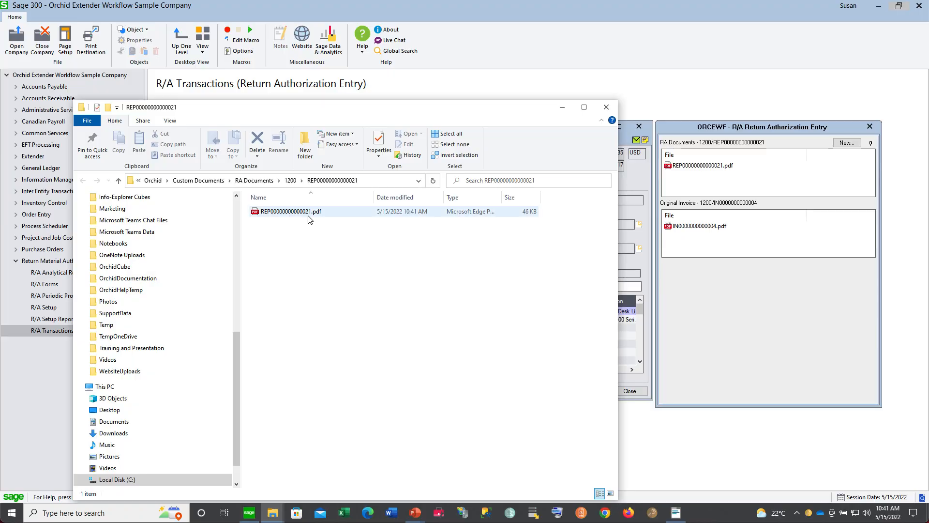
left_click(607, 107)
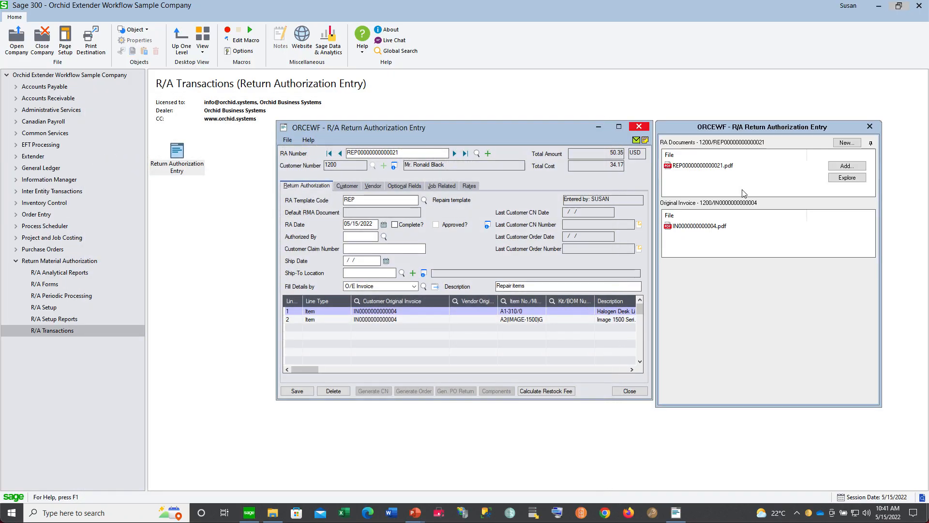
Add Return details.eml from the Scanned Documents folder to the return authorization's RA Documents.
left_click(847, 166)
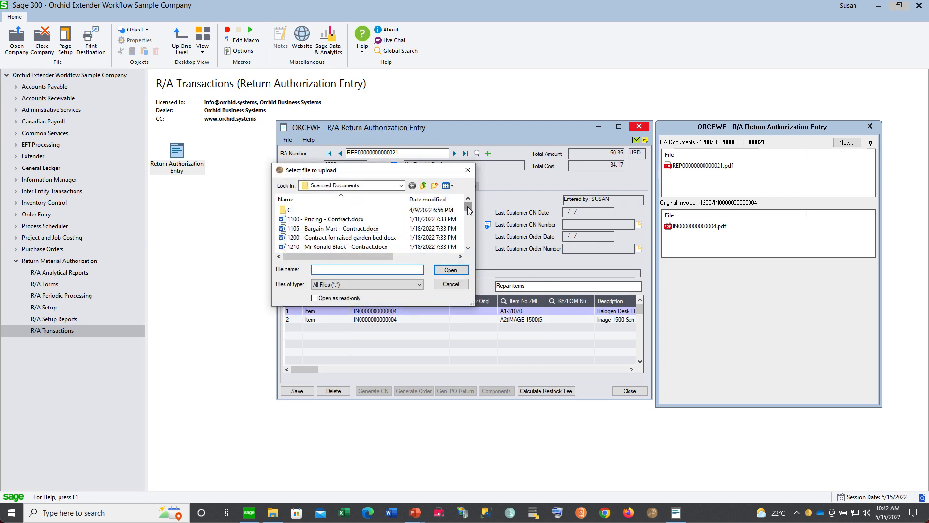
mouse_move(469, 209)
left_mouse_down()
mouse_move(469, 227)
mouse_move(468, 212)
left_mouse_up()
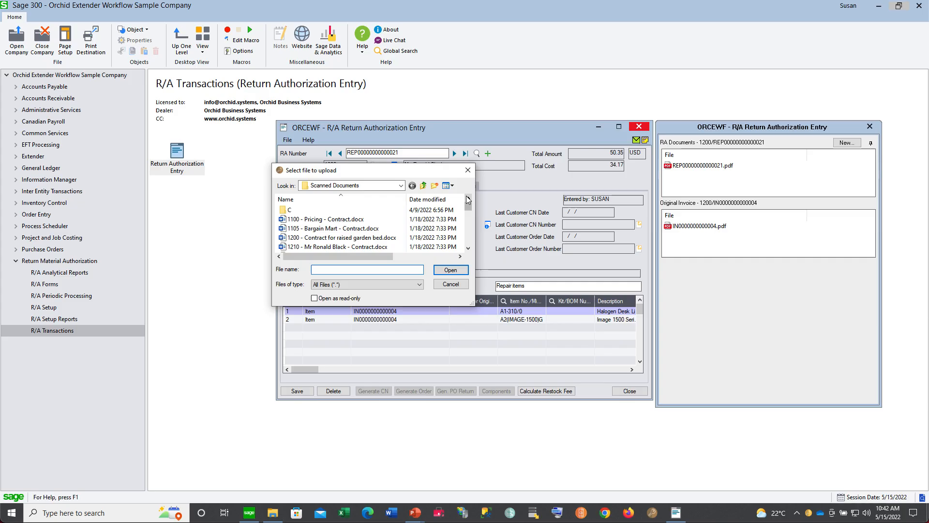
left_click(430, 199)
left_click(339, 218)
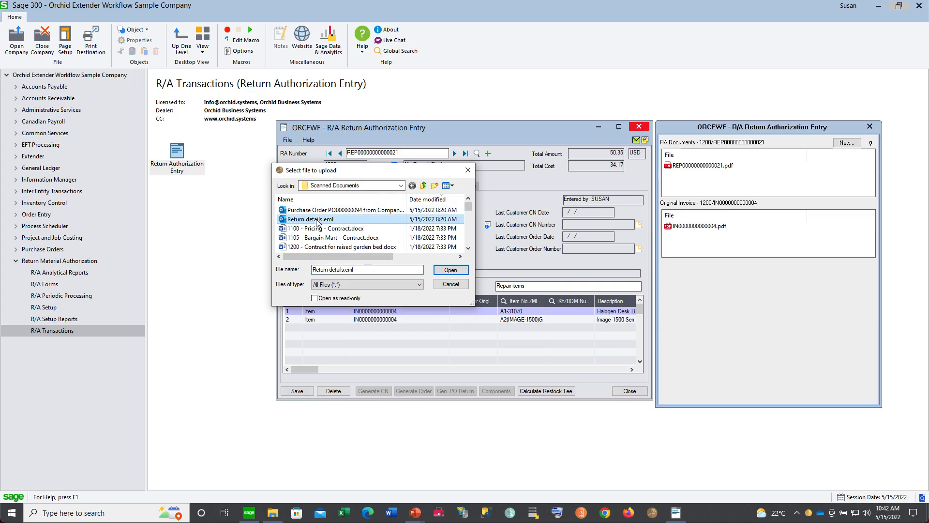
left_click(444, 271)
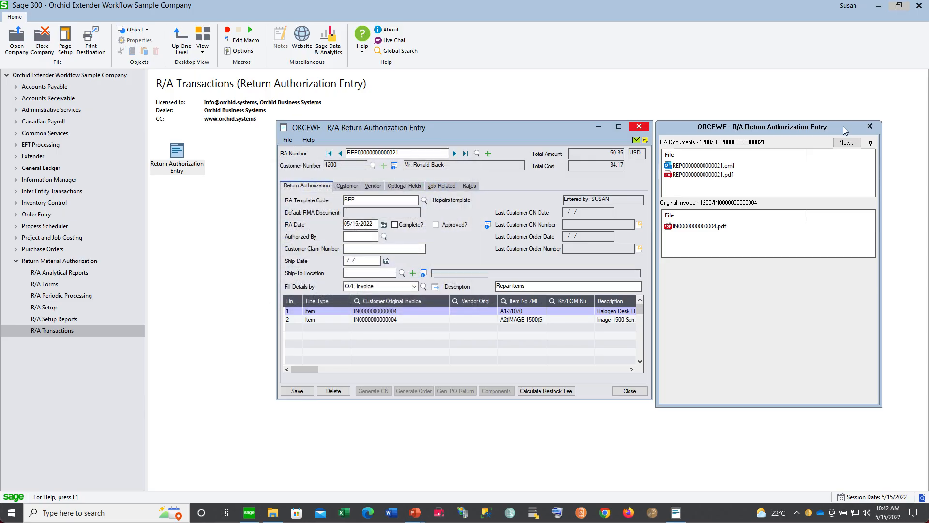
mouse_move(754, 175)
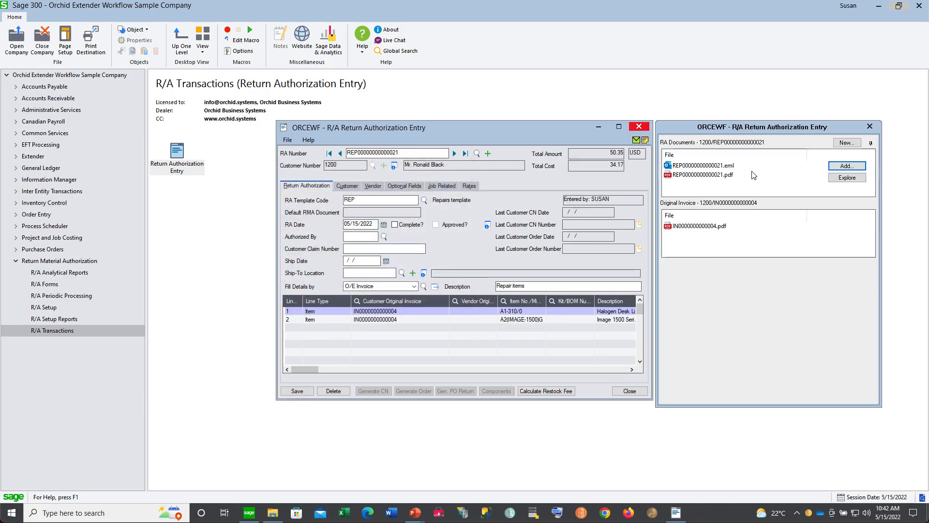
Add an RMANOTE note to the return authorization reading "Wrong color was sent, send a new order in Bronze".
left_click(847, 142)
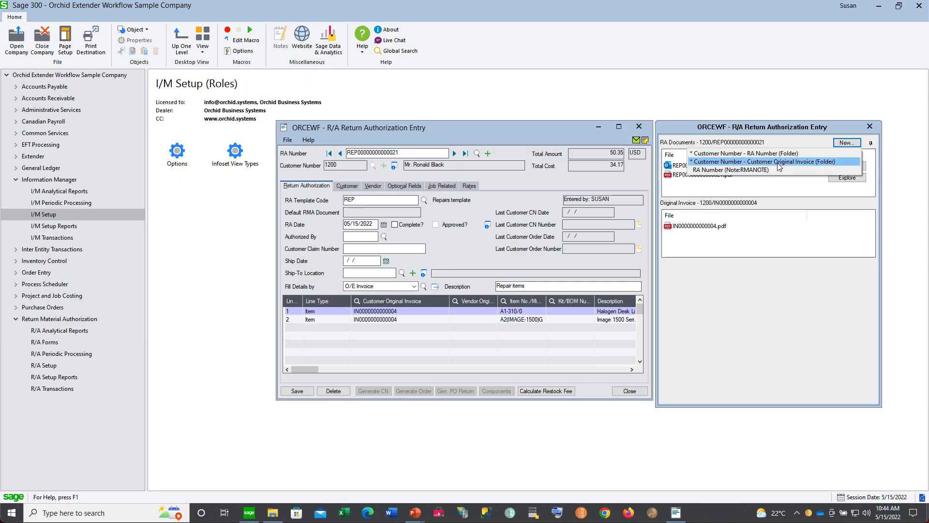
left_click(767, 170)
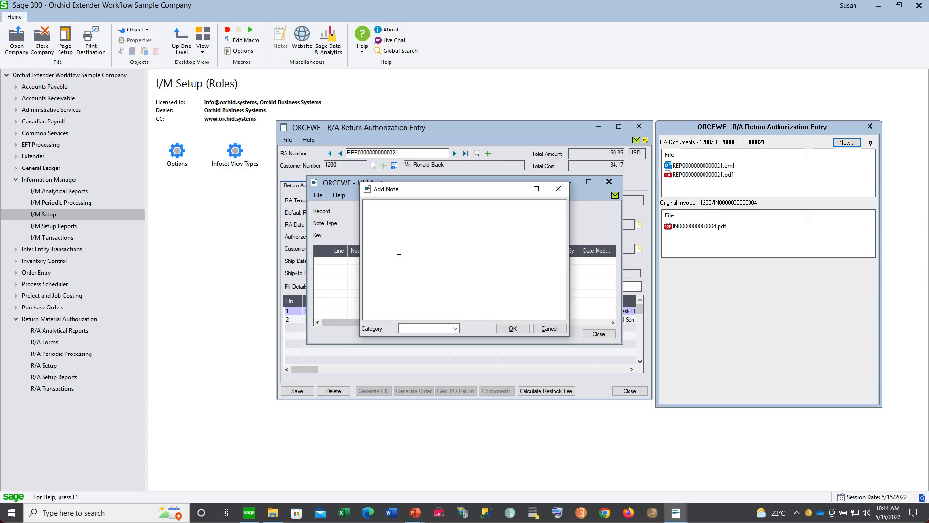
type("Wrong color was sent, send a new order")
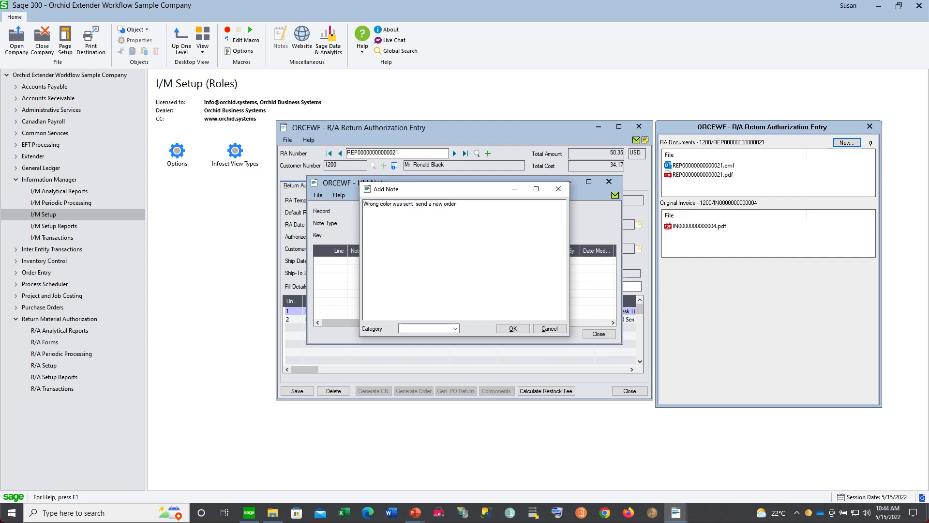
type(" in Bronze")
left_click(512, 329)
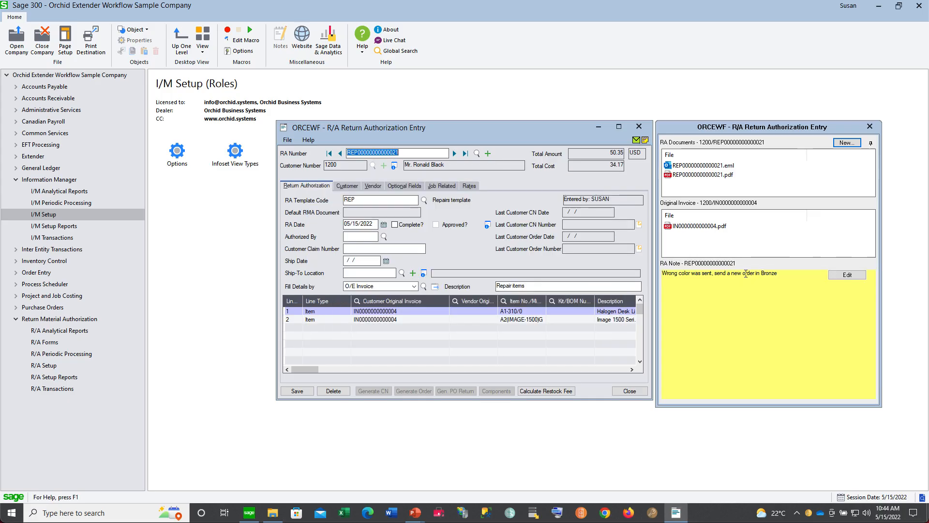
Mark the return authorization as complete and save it without printing the RA instruction, and close the entry window.
mouse_move(743, 228)
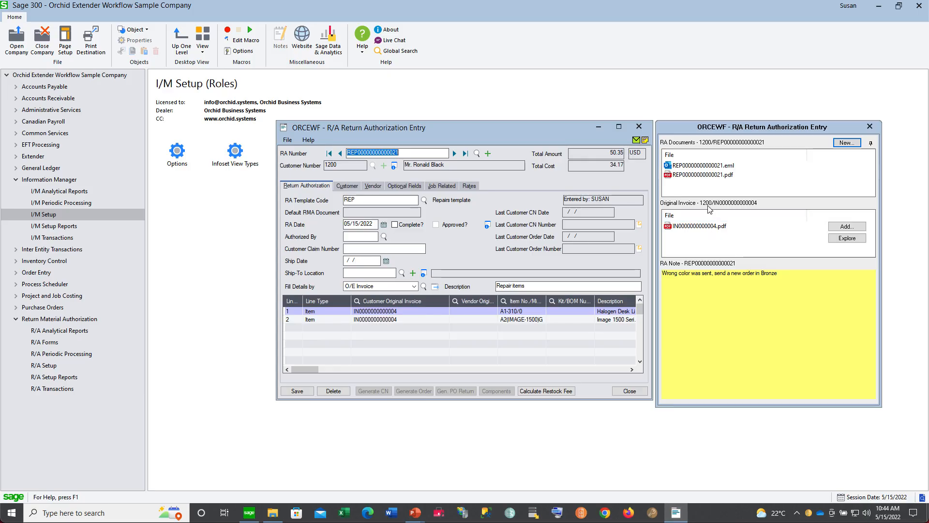
mouse_move(712, 187)
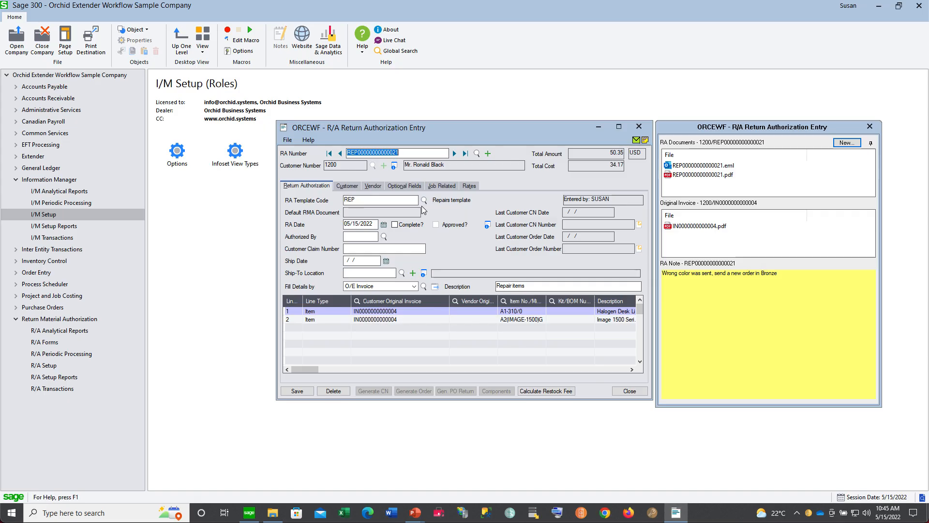
left_click(397, 225)
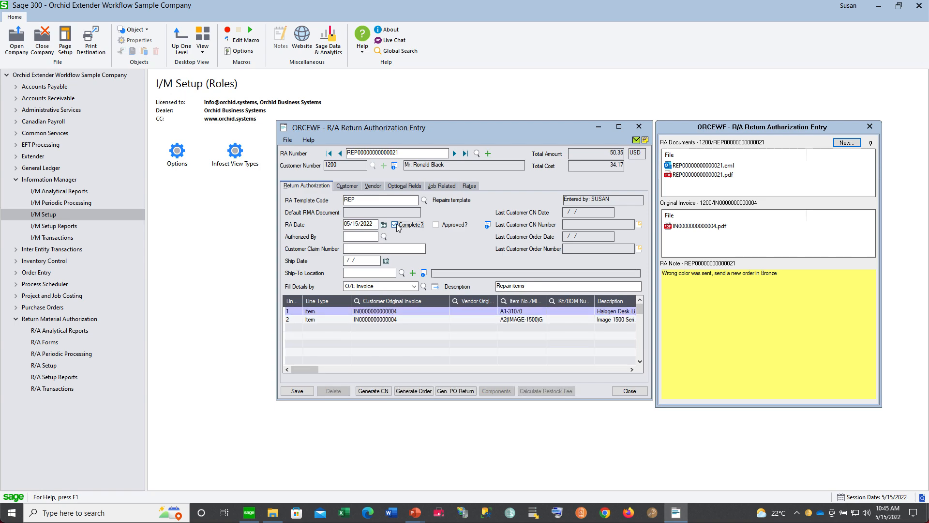
left_click(297, 392)
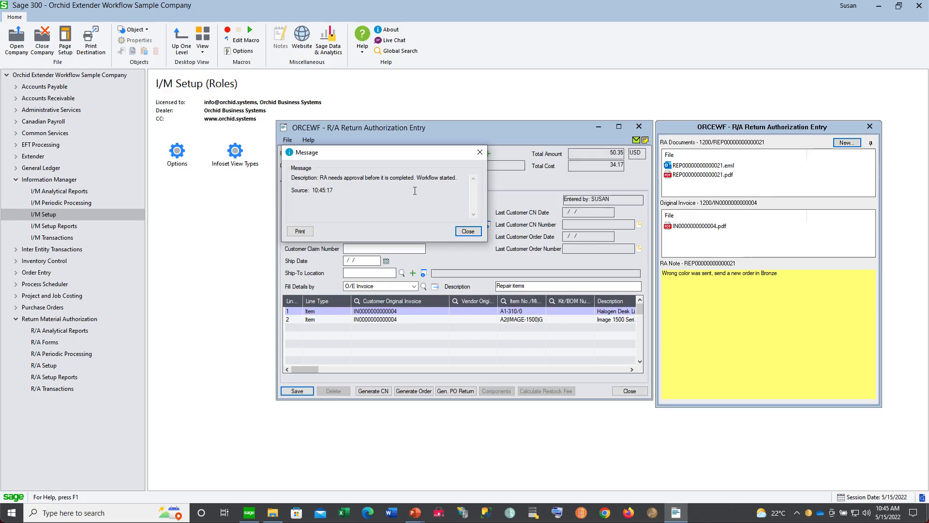
left_click(467, 232)
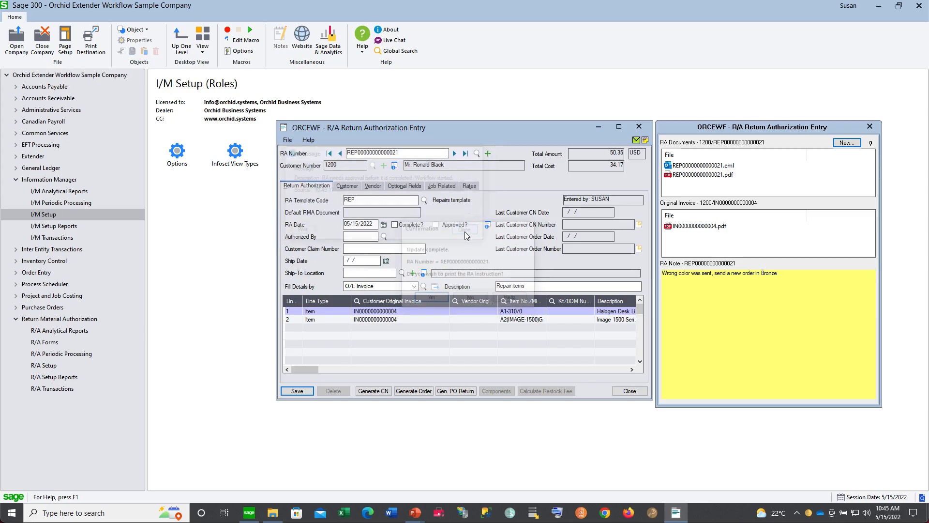
left_click(470, 299)
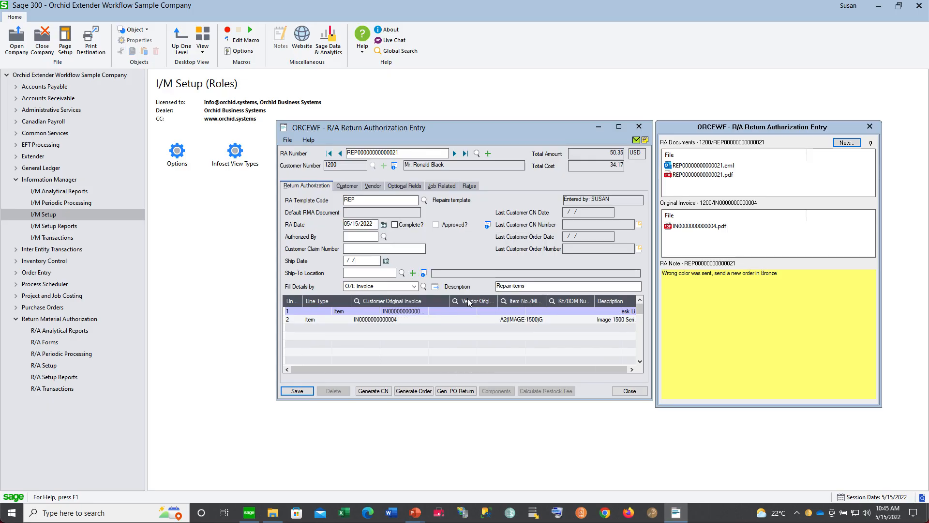
left_click(287, 140)
left_click(296, 196)
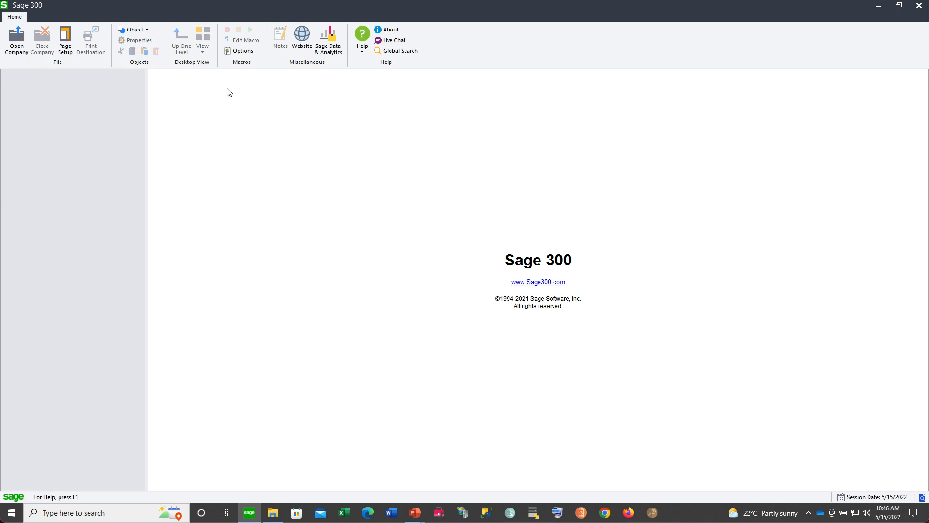
Open company ORCEWF with user ID QAUSER and launch the Workflow Console.
left_click(20, 52)
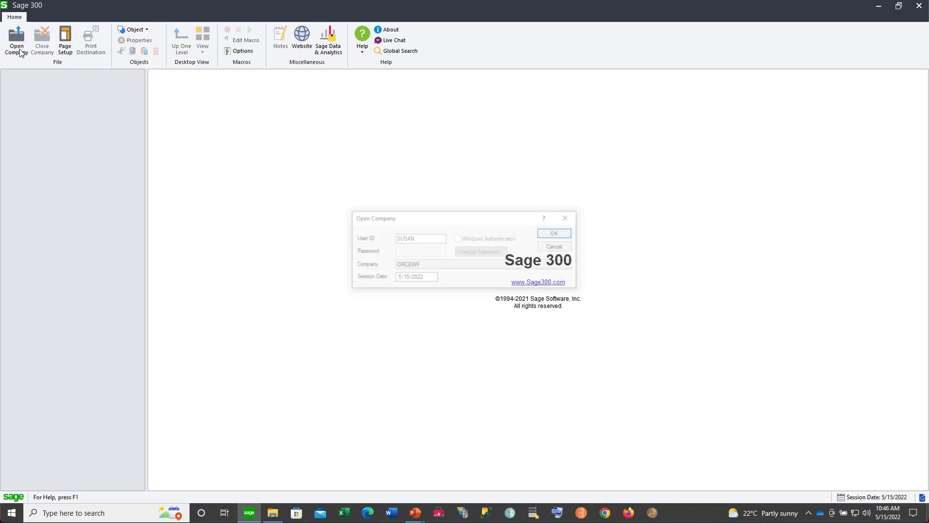
left_click_drag(426, 238, 338, 239)
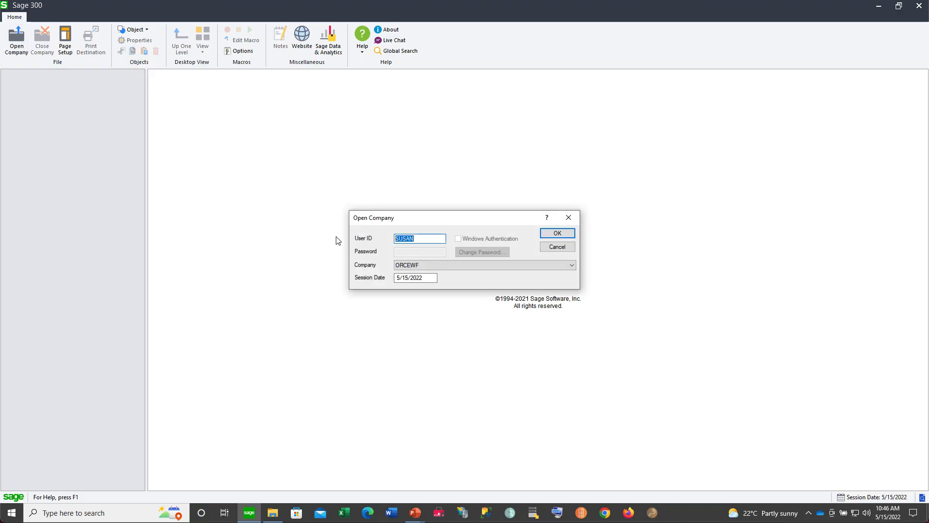
type("QAUSER")
key("Return")
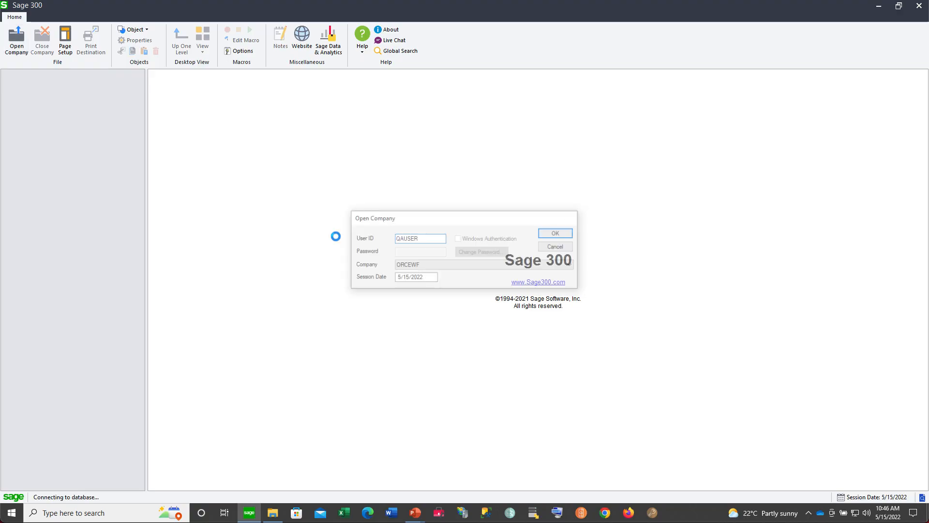
double_click(188, 167)
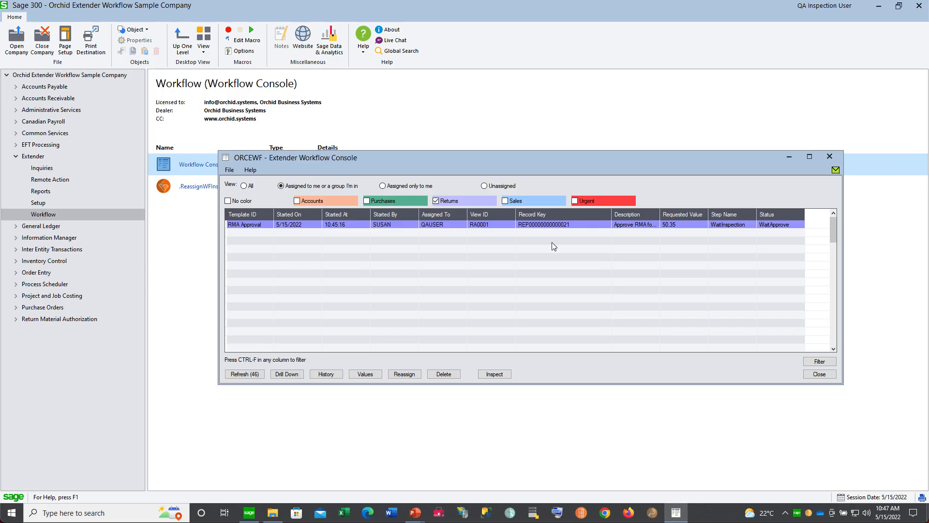
Review the RMA Approval workflow's values, and drill down to its RMA to examine the attached documents and note.
left_click(372, 378)
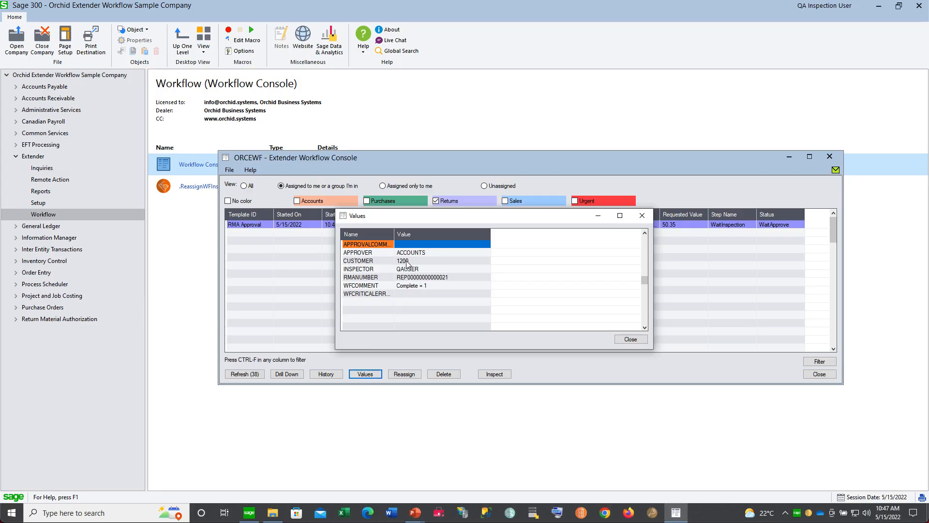
left_click(631, 340)
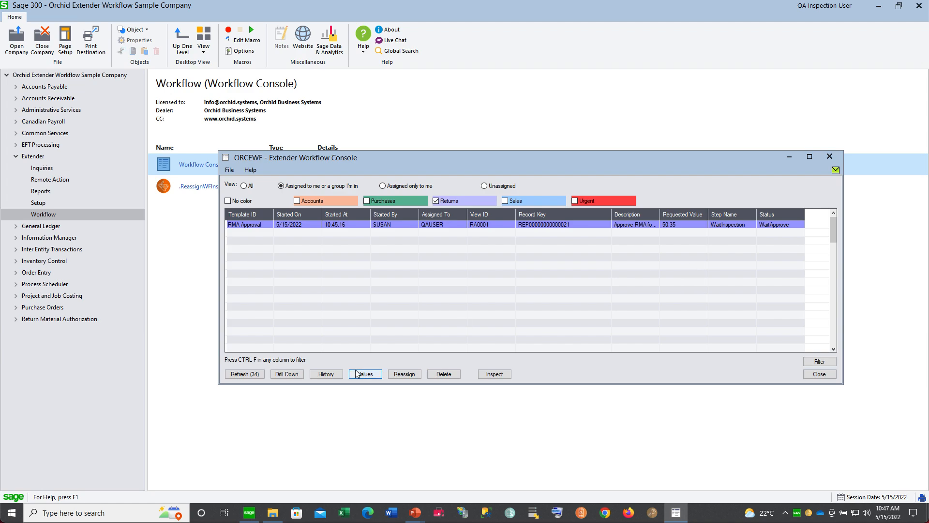
left_click(285, 376)
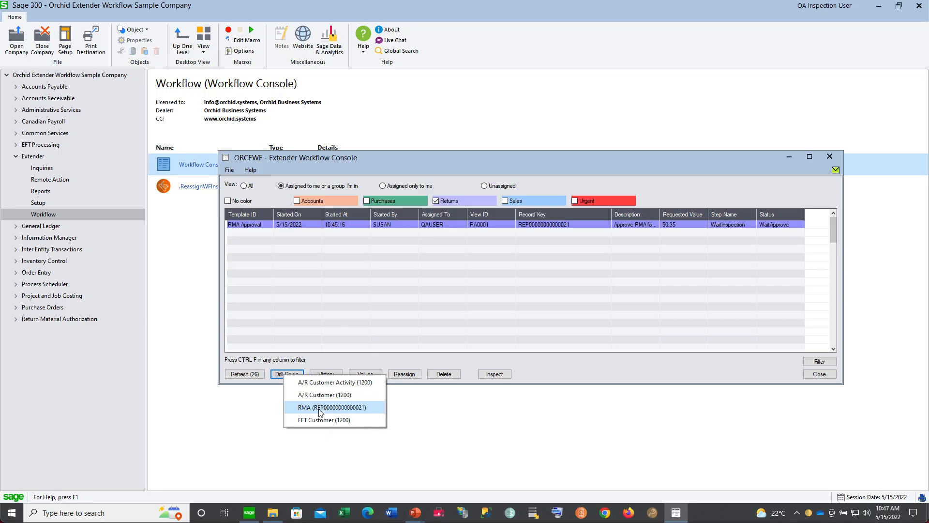
left_click(320, 408)
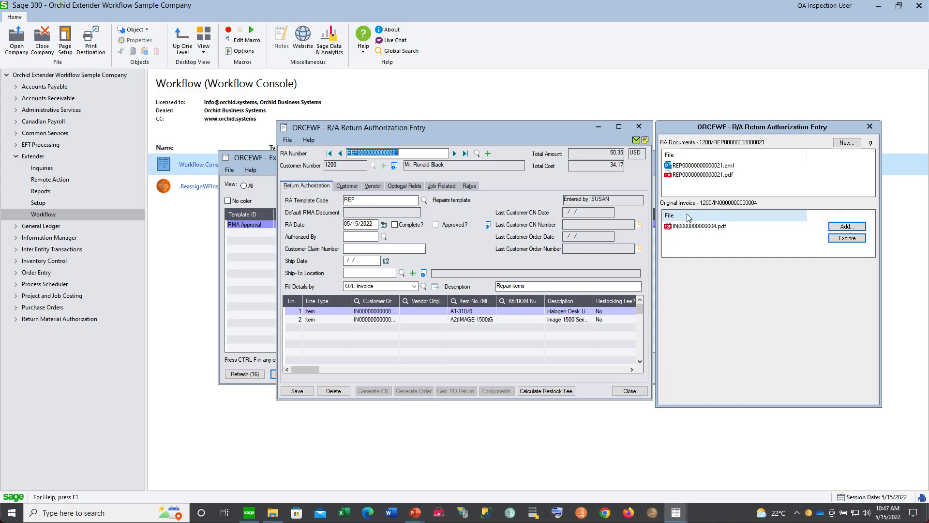
mouse_move(715, 234)
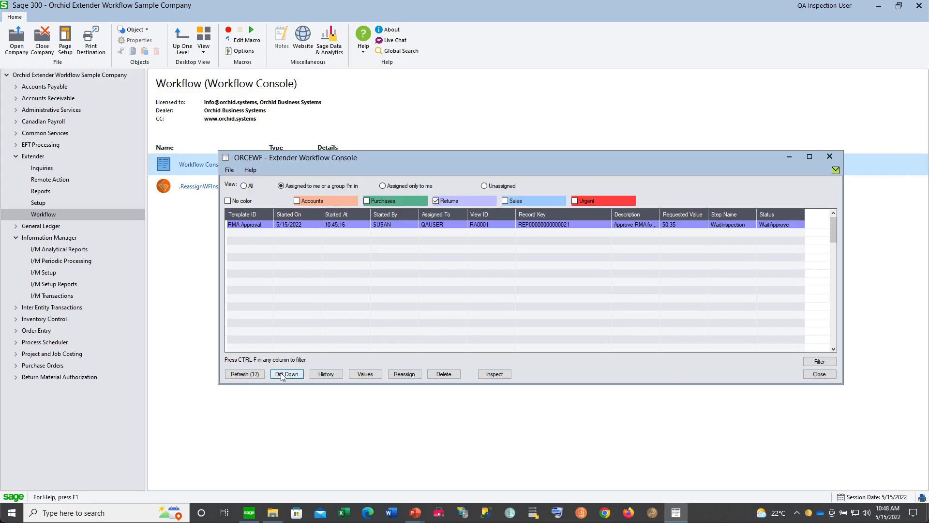
left_click(287, 374)
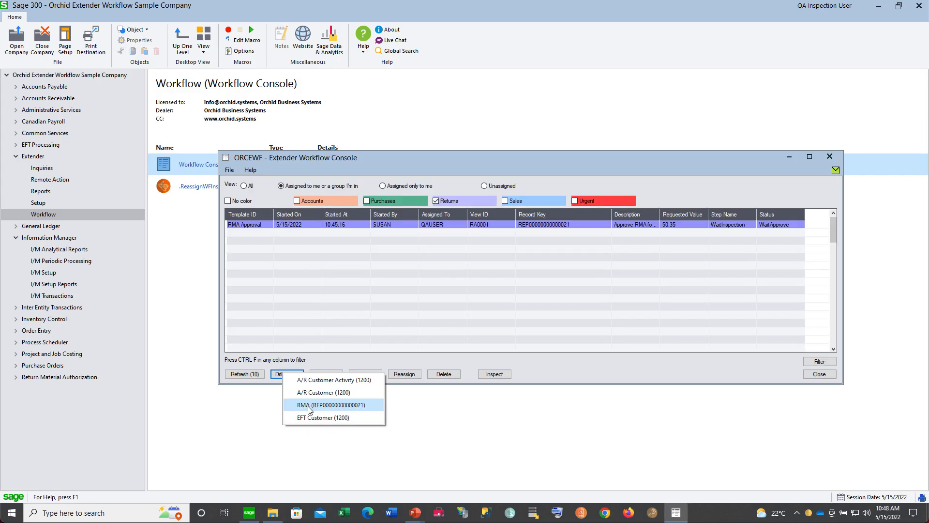
left_click(310, 405)
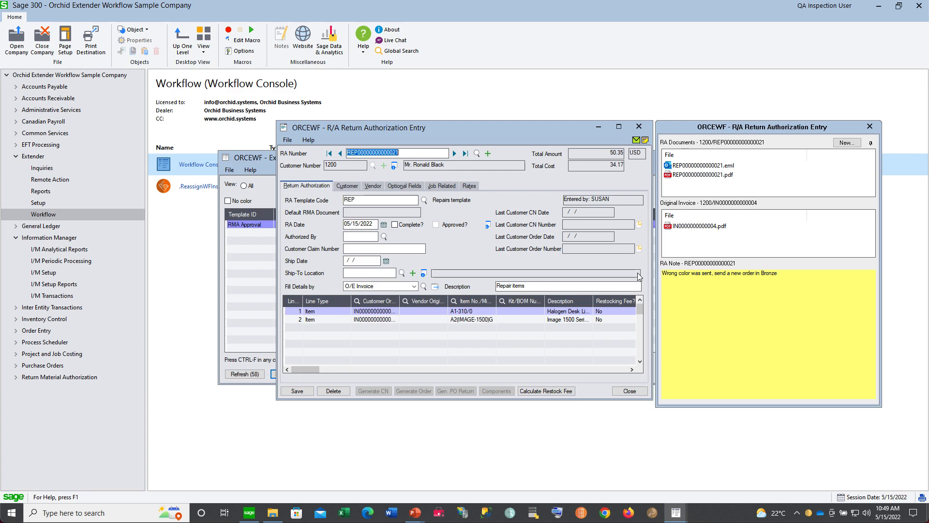
mouse_move(775, 295)
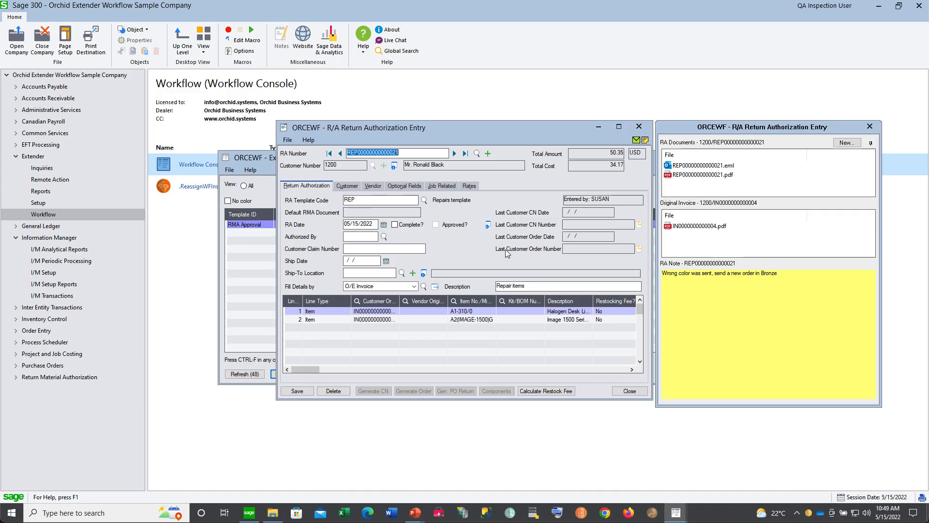
left_click(639, 126)
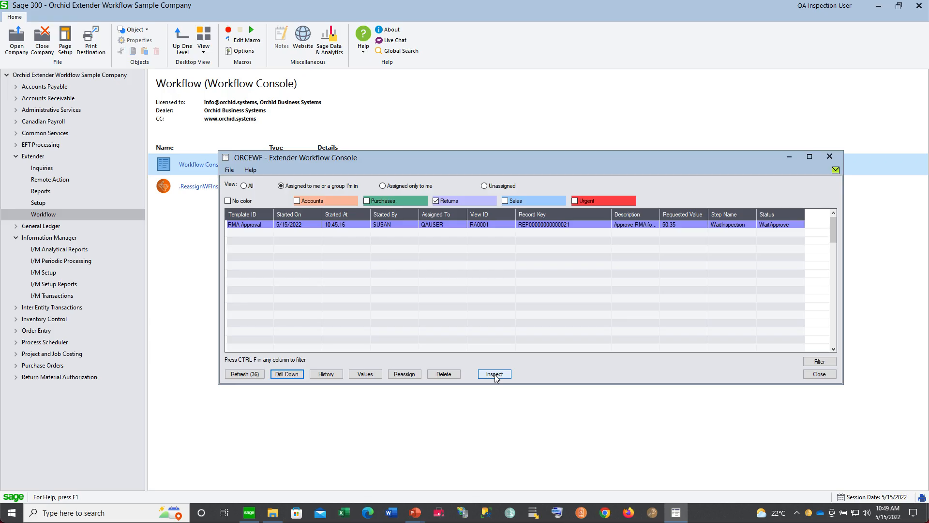
Inspect the RMA Approval workflow with the comment "OK to return the item to stock, all packaging was included".
left_click(495, 374)
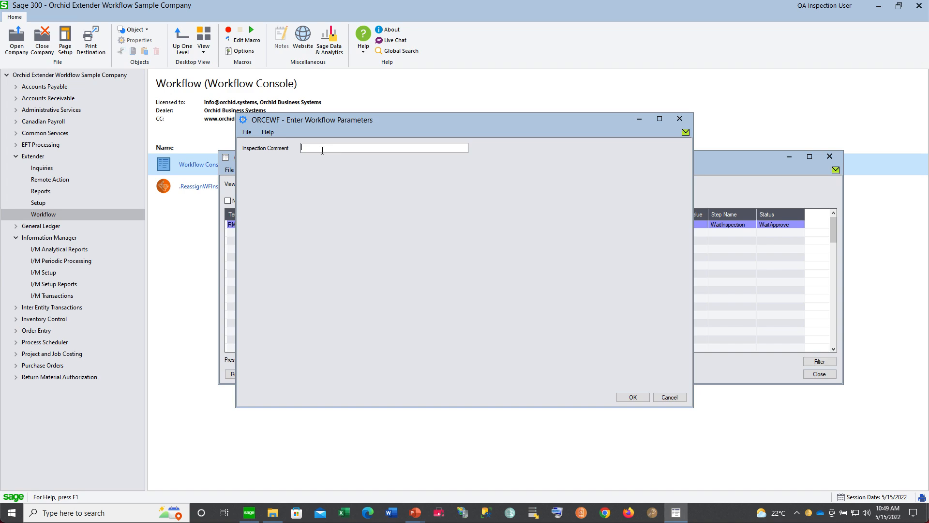
type("OK to return the item to stock, all packaging")
key("BackSpace")
key("BackSpace")
key("BackSpace")
key("BackSpace")
type("ging was included")
left_click(631, 398)
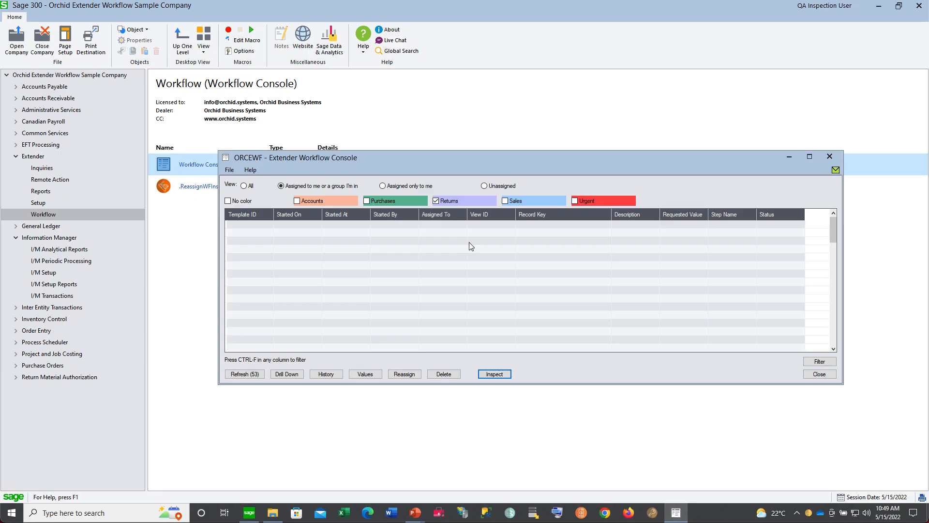
View all workflows to check the assignment of the newly inspected RMA Approval, and close the console.
left_click(244, 187)
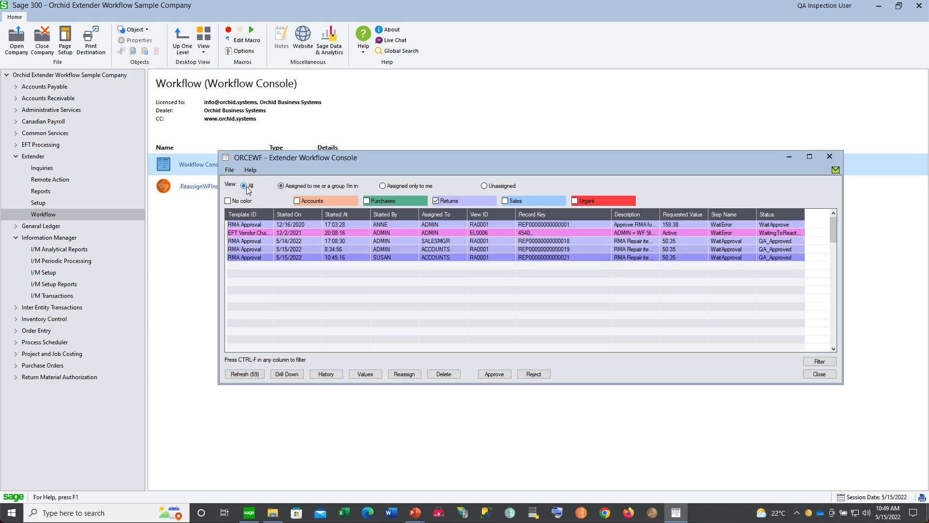
left_click(250, 260)
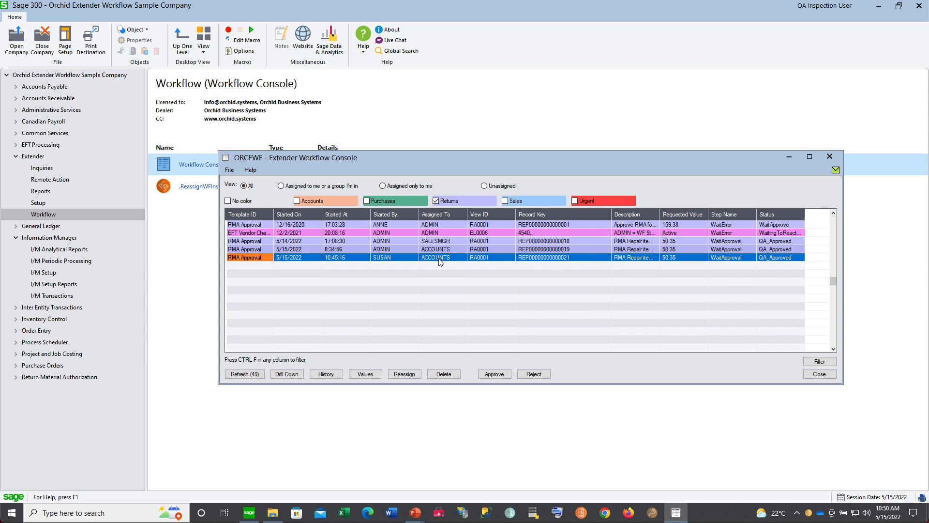
left_click(819, 373)
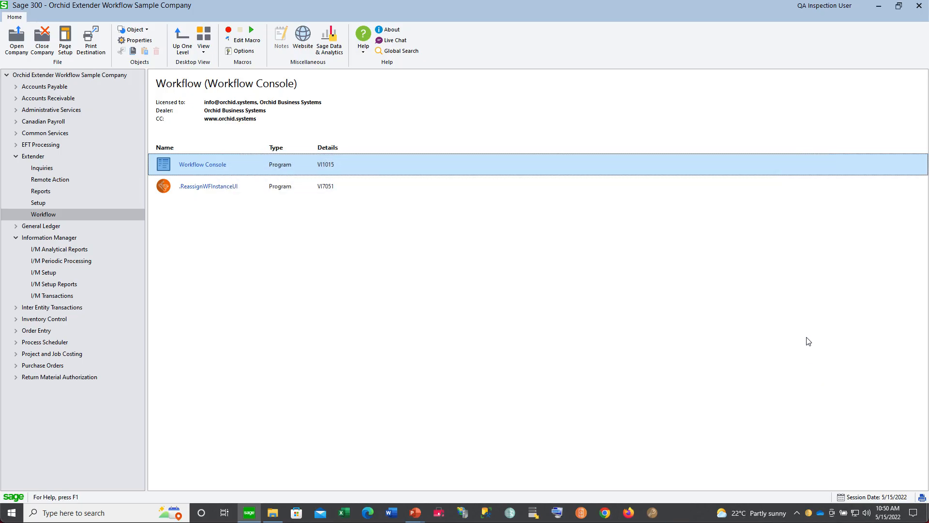
Close the company, reopen ORCEWF with the accounts approver's user ID, and launch the Workflow Console.
left_click(43, 43)
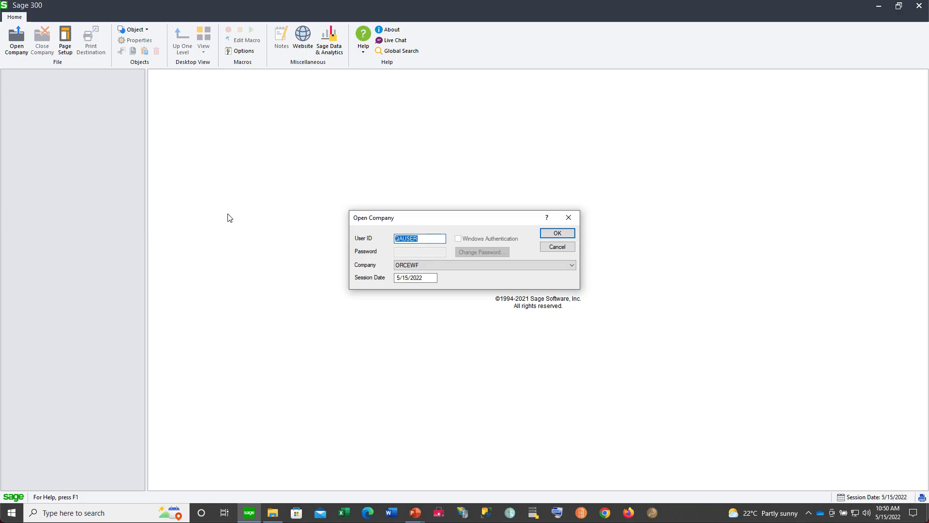
type("STEVE")
left_click(557, 233)
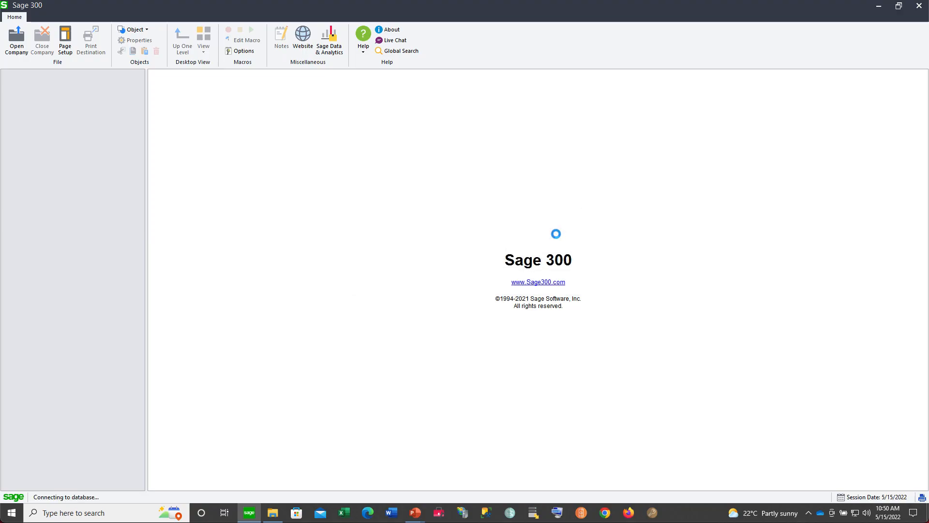
double_click(178, 153)
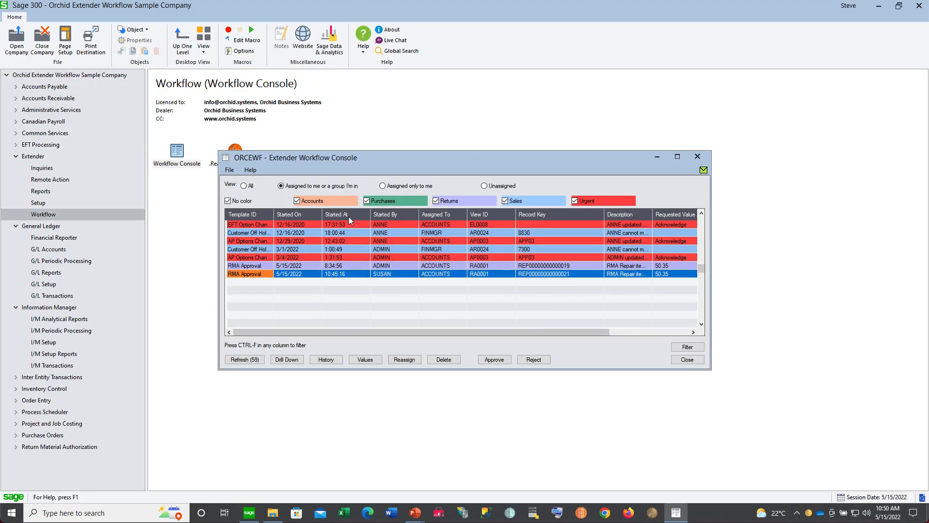
Select the RMA Approval started at 10:45:16, and exclude the Sales, Purchases and Accounts categories from the workflow list.
left_click(292, 275)
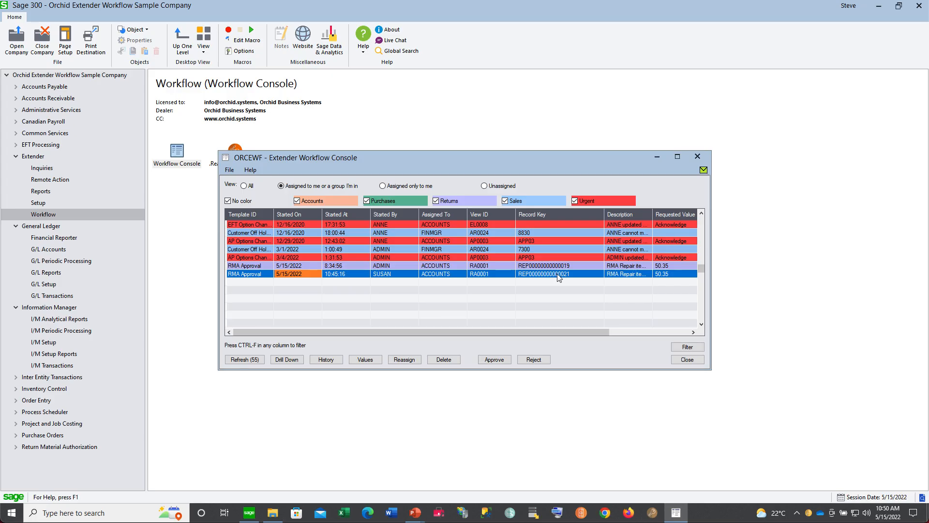
left_click(504, 200)
left_click(366, 201)
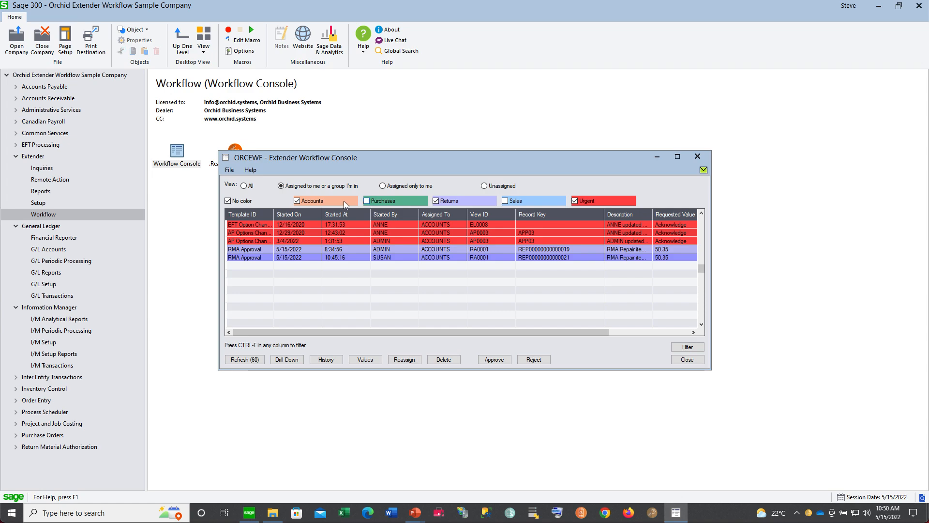
left_click(297, 203)
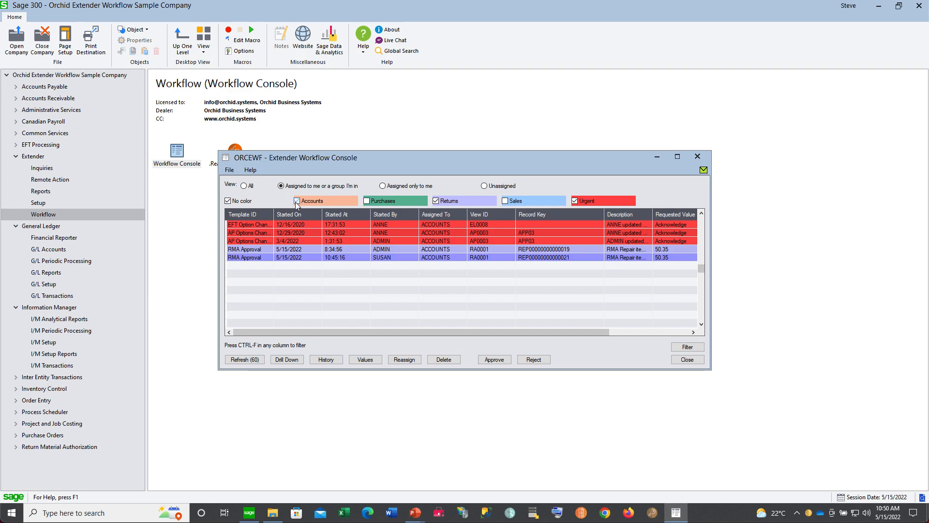
Limit the workflow list to the Returns category, and open the return authorization behind the RMA Approval started at 10:45:16.
left_click(228, 201)
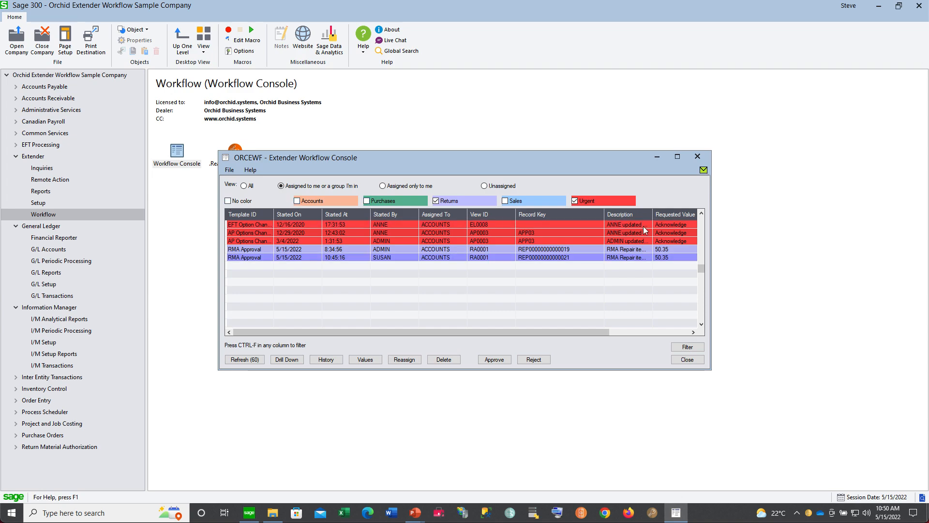
left_click(576, 201)
left_click(555, 231)
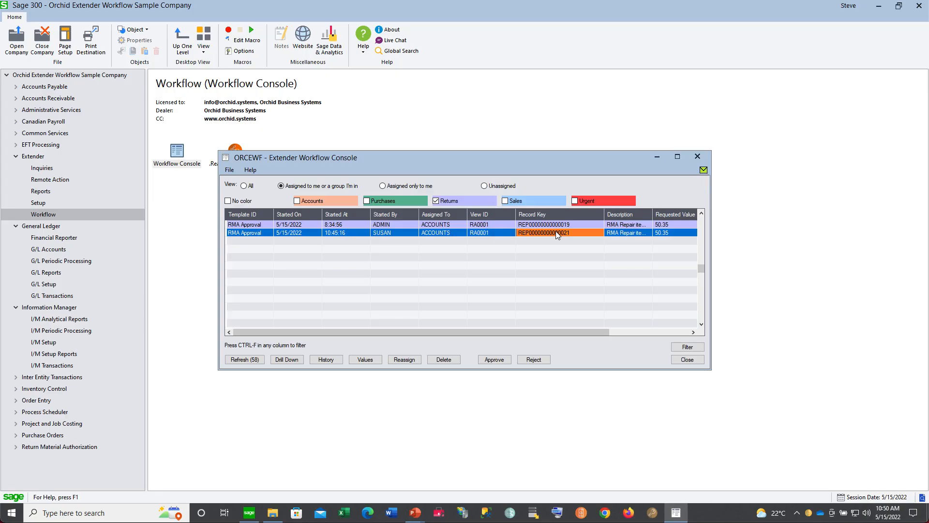
left_click(294, 360)
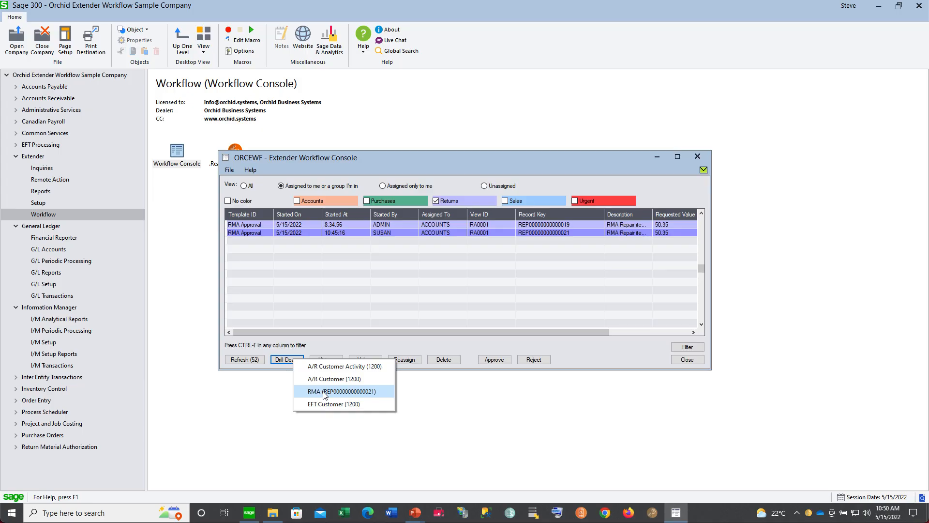
left_click(324, 392)
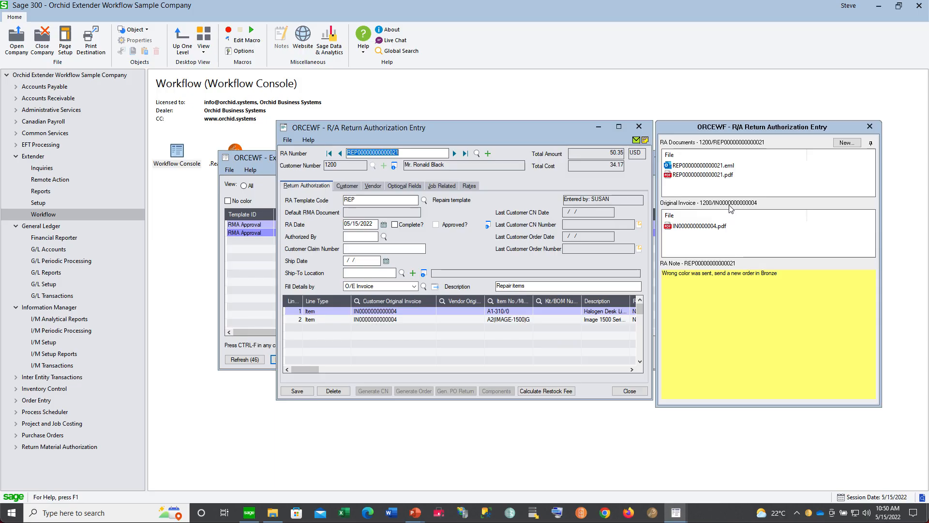
mouse_move(737, 186)
mouse_move(720, 232)
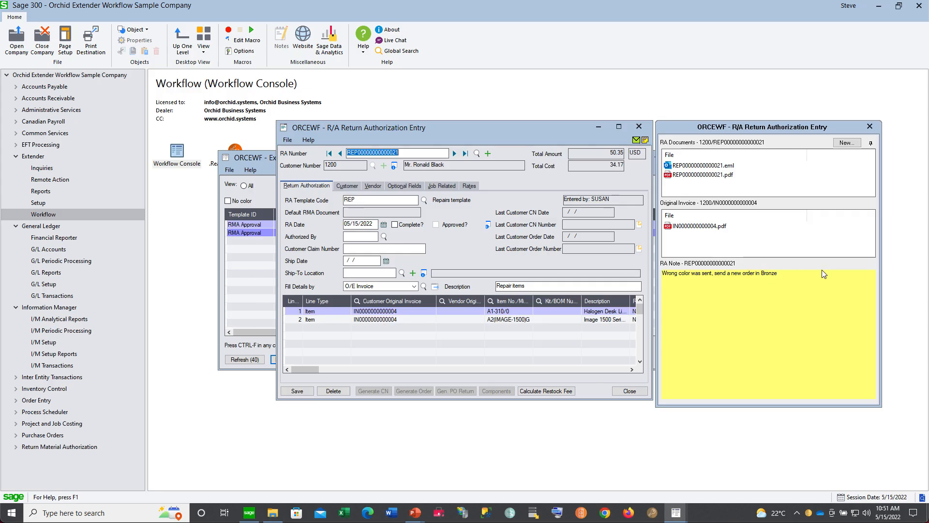
Add the RMA note "OK to send a replacement order as their account is current", and close the return authorization.
left_click(846, 144)
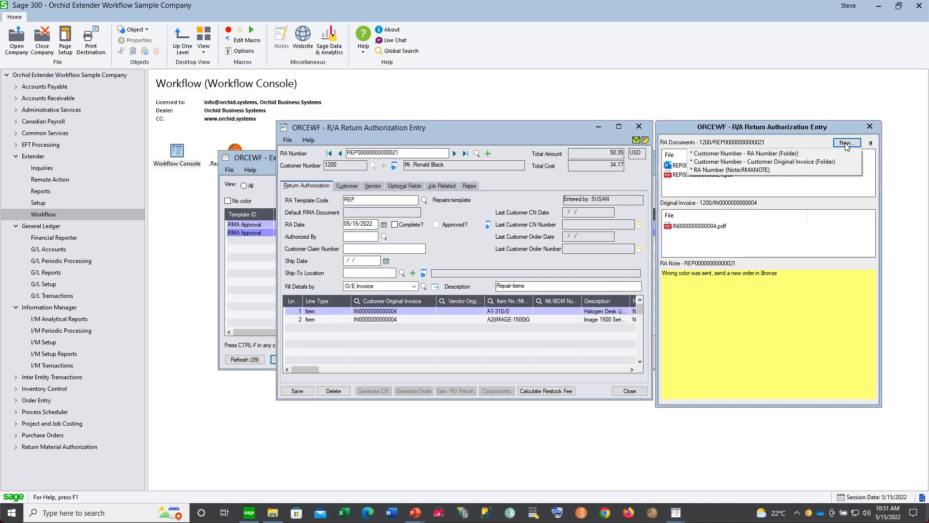
left_click(749, 171)
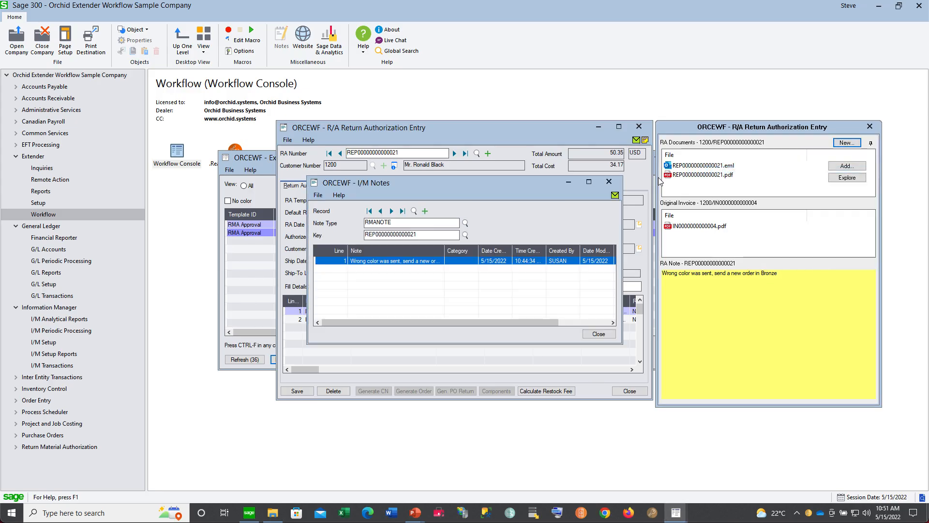
type("OK to send a replacement o")
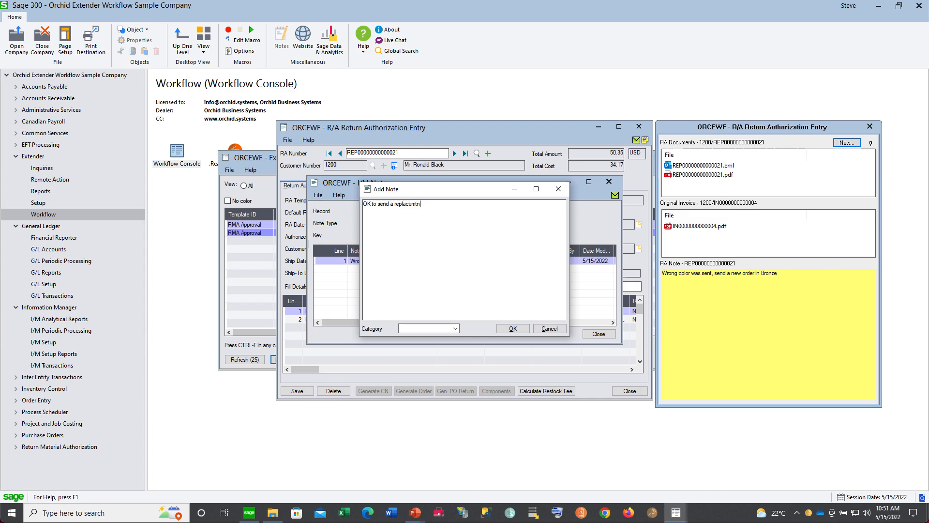
type("rder as their acount")
key("BackSpace")
key("BackSpace")
key("BackSpace")
key("BackSpace")
key("BackSpace")
type("count is current")
left_click(513, 329)
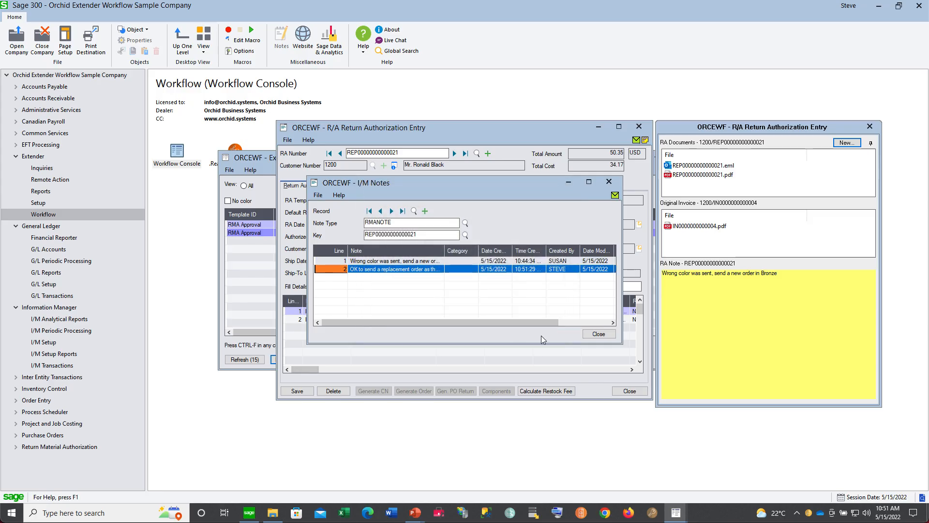
left_click(598, 334)
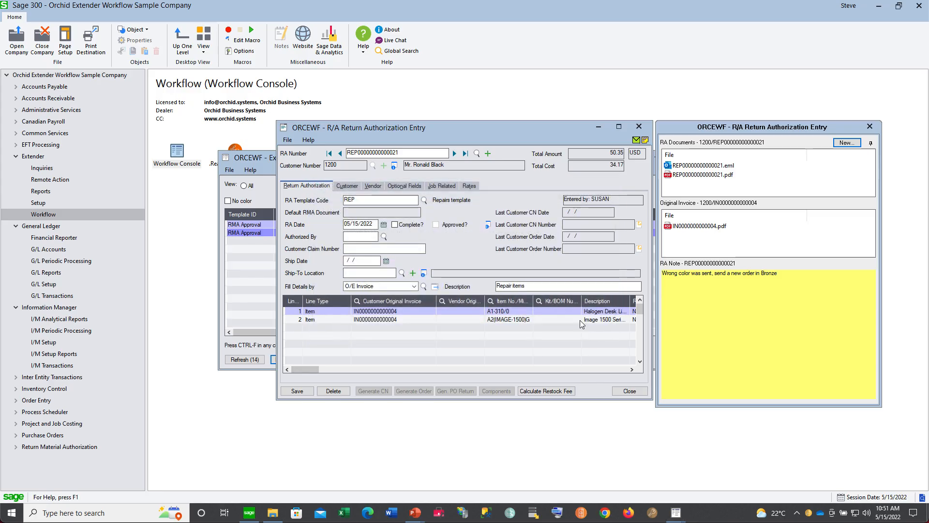
left_click(639, 127)
left_click(406, 234)
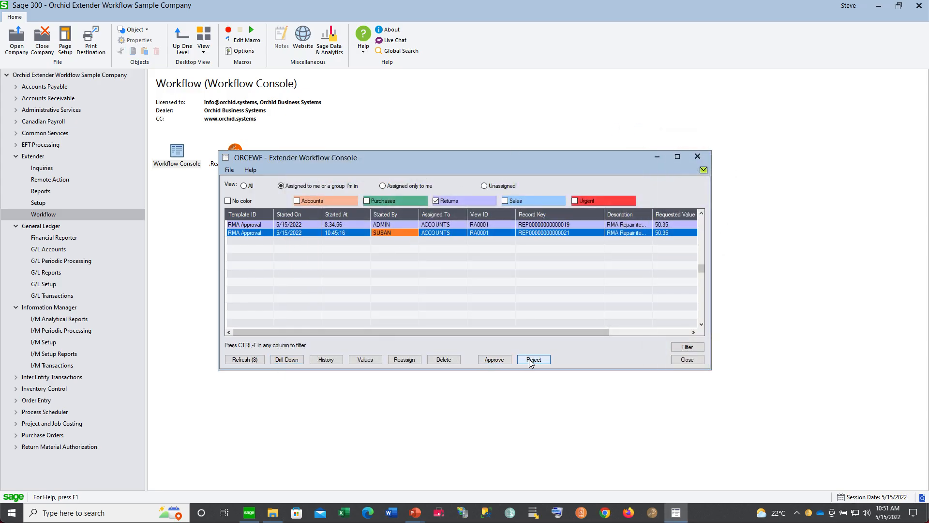
left_click(499, 364)
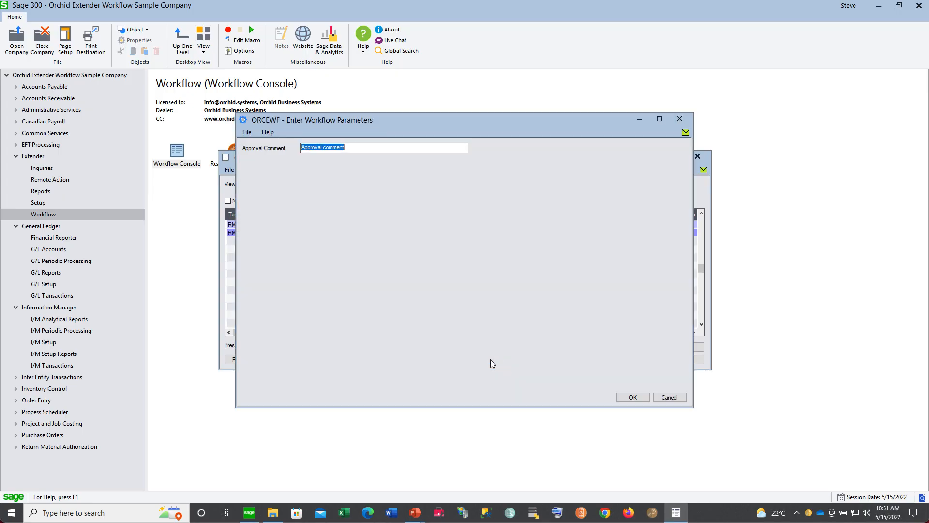
type("OK to send a new order")
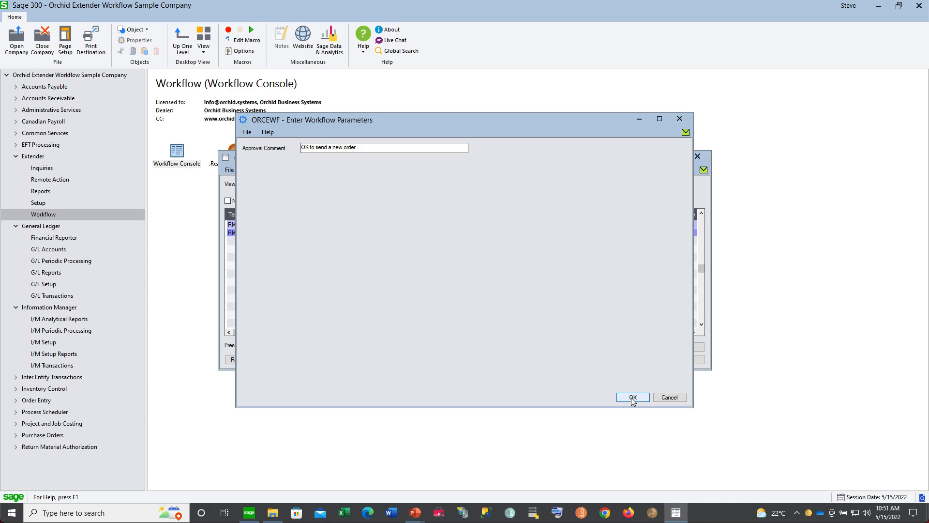
left_click(675, 399)
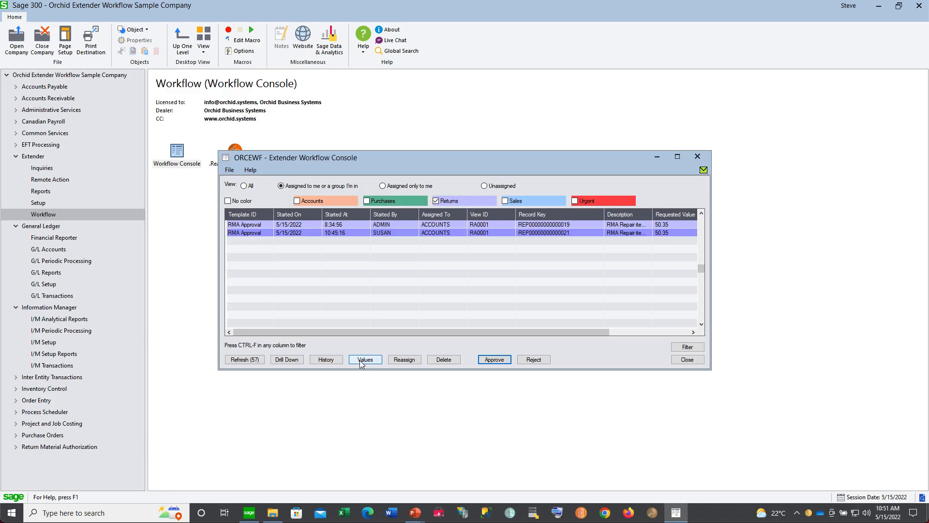
Review the stored values of the RMA Approval started at 10:45:16, widening the columns to read the inspection comment.
left_click(360, 361)
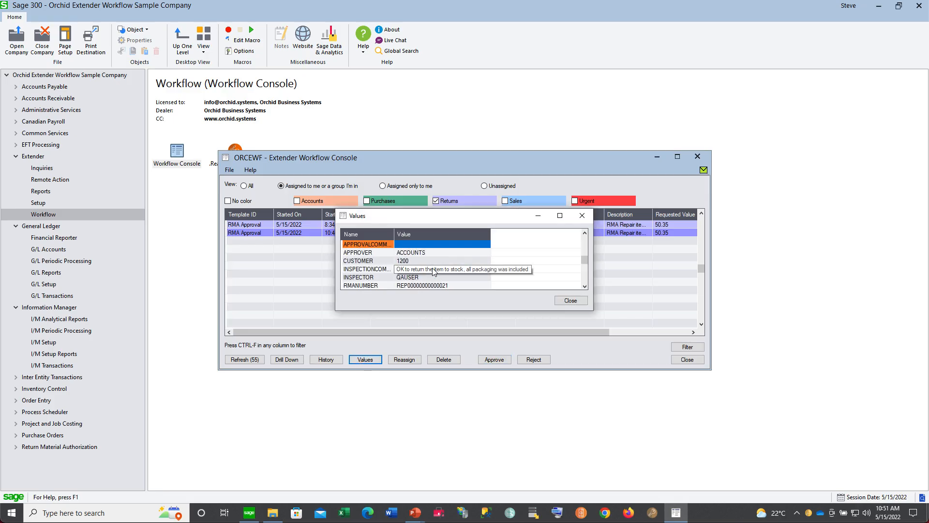
left_click_drag(394, 234, 424, 235)
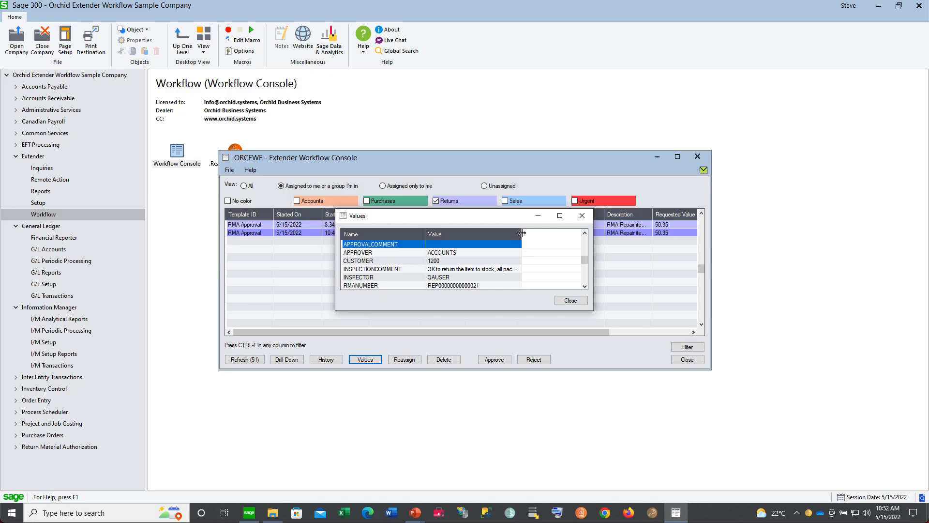
left_click_drag(522, 233, 558, 234)
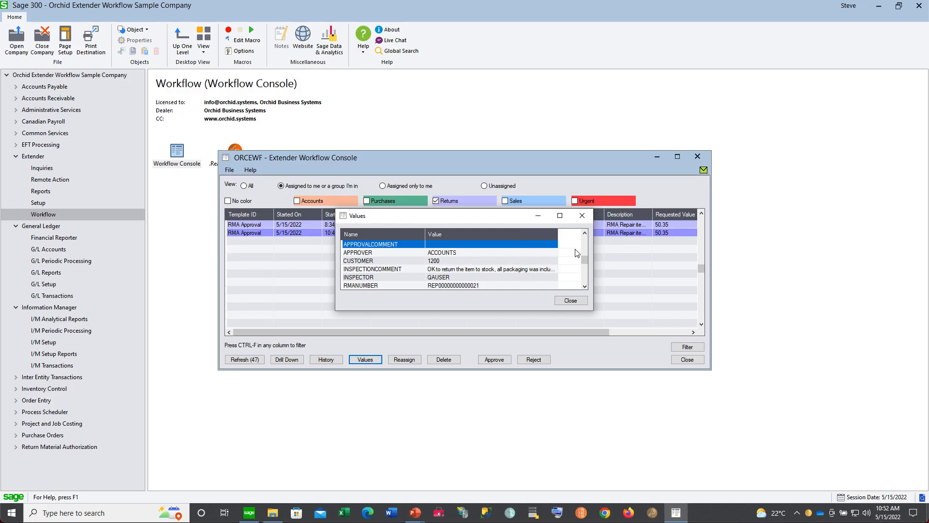
left_click(571, 301)
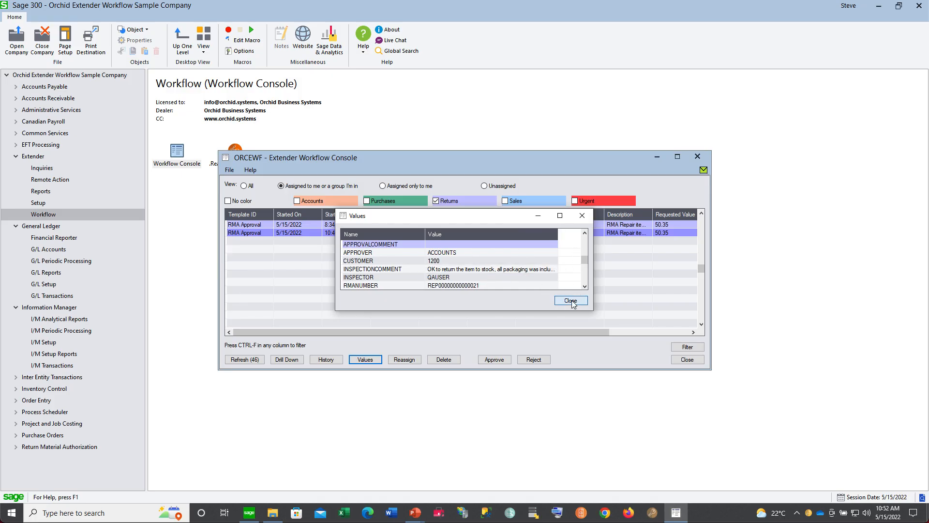
Approve the RMA Approval started at 10:45:16 with the comment "OK to send a new item".
left_click(494, 359)
type("O")
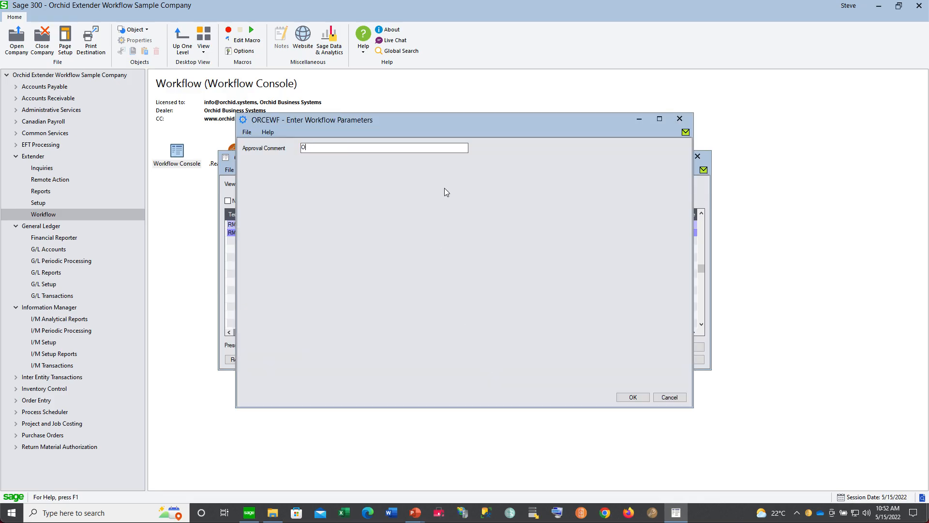
type("K to send a new item")
left_click(631, 397)
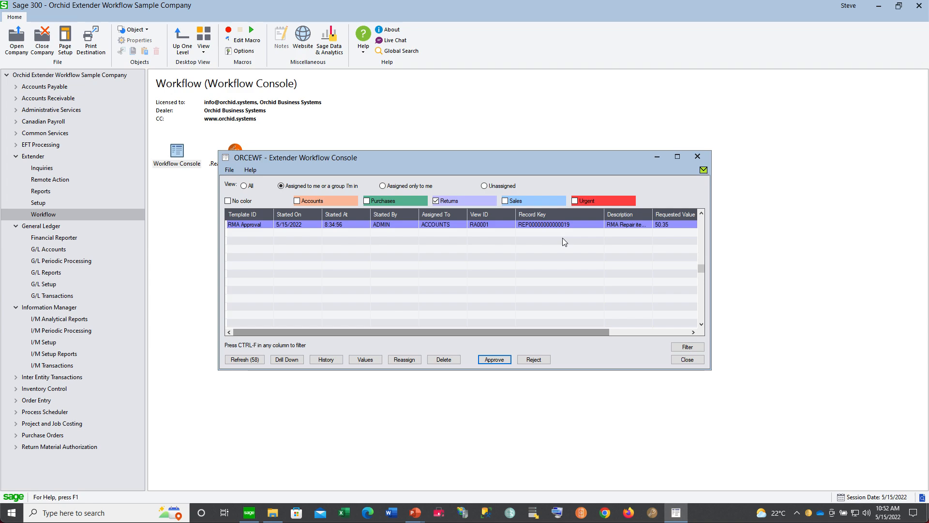
Open the Workflow Detail Log inquiry, clear its existing filter, and widen the Record Key column.
left_click(36, 168)
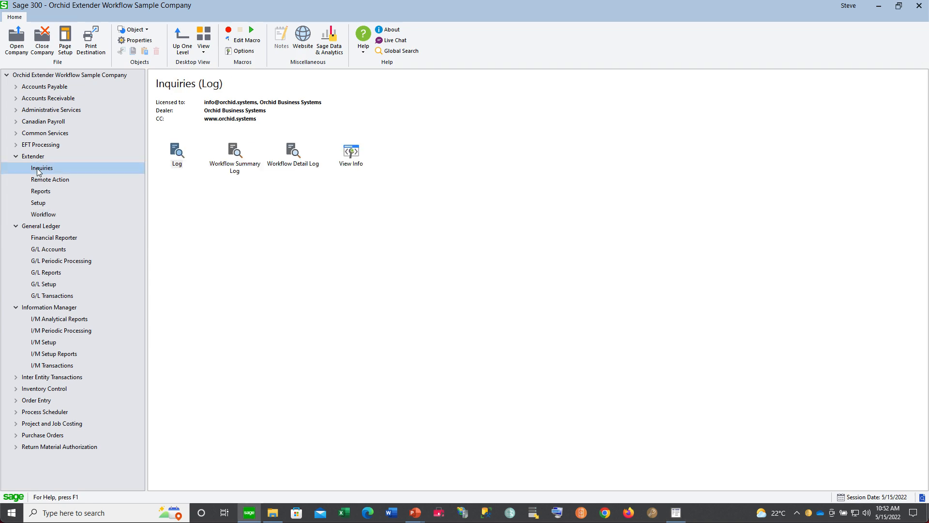
double_click(291, 152)
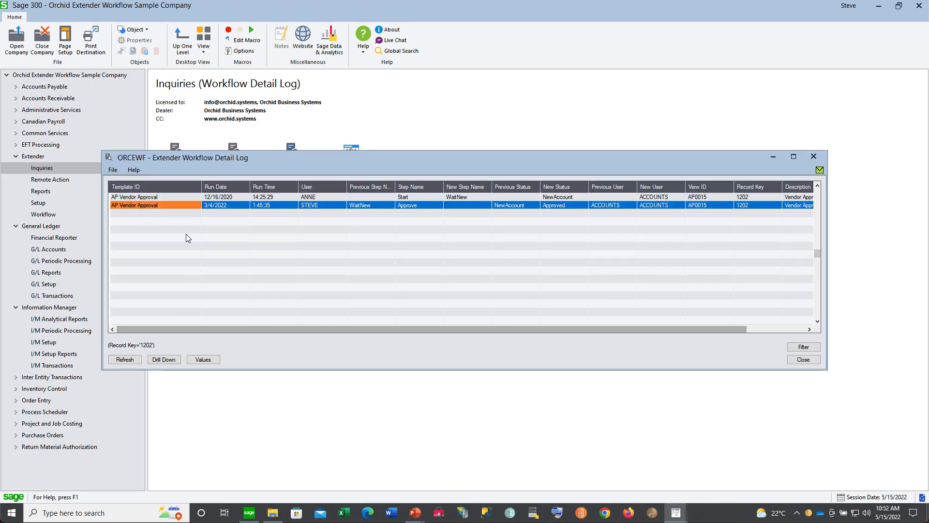
right_click(171, 205)
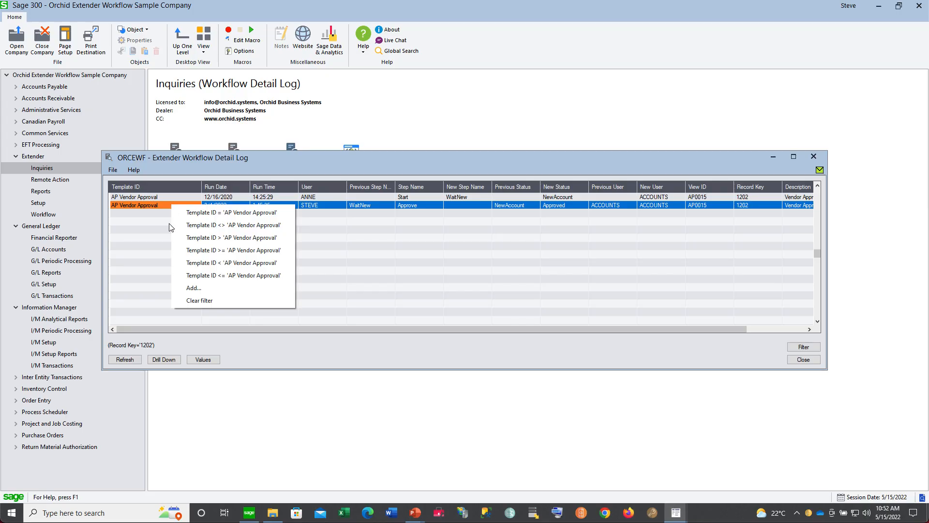
left_click(194, 300)
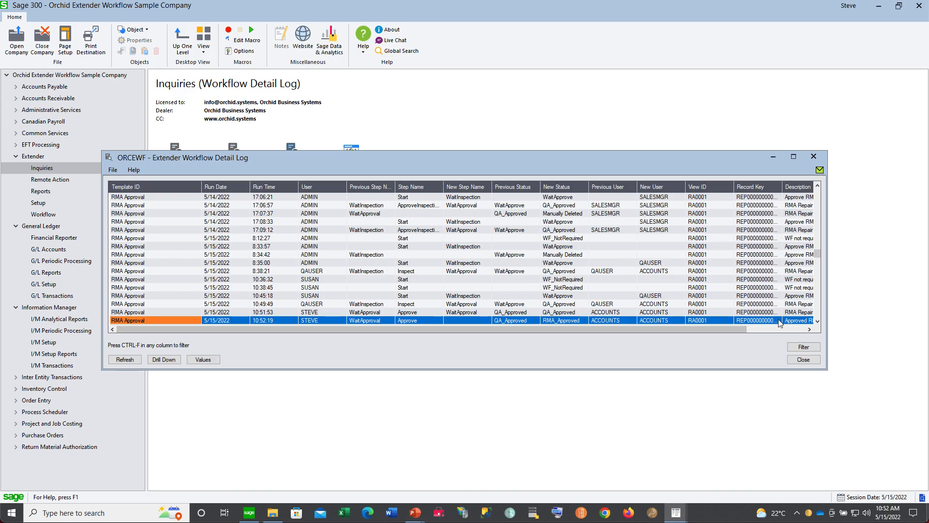
left_click_drag(782, 187, 809, 187)
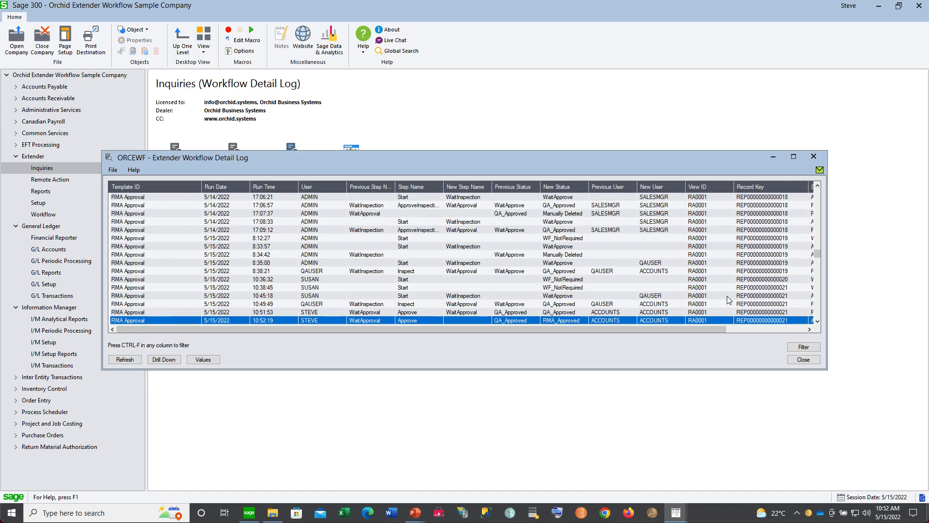
Filter the log to the record key of the RMA run at 10:52:19, and enlarge and reposition the log window.
left_click(211, 321)
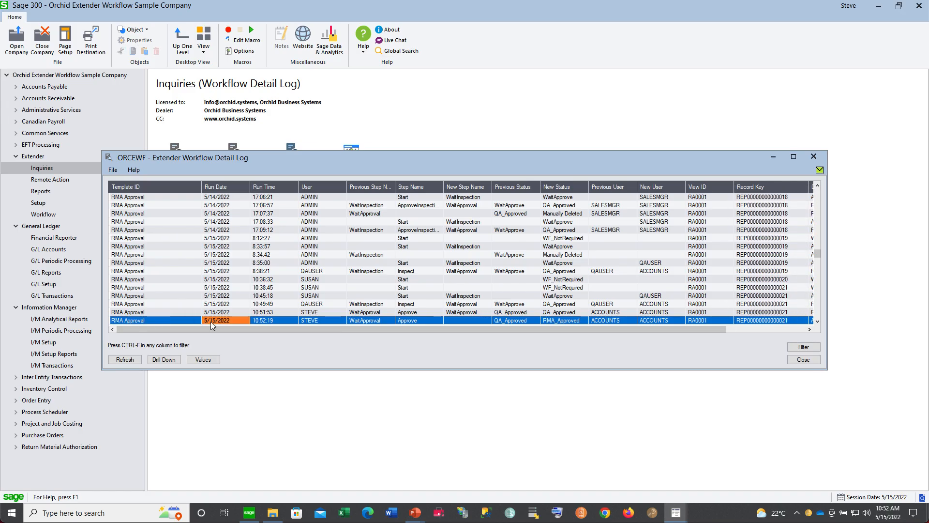
right_click(743, 321)
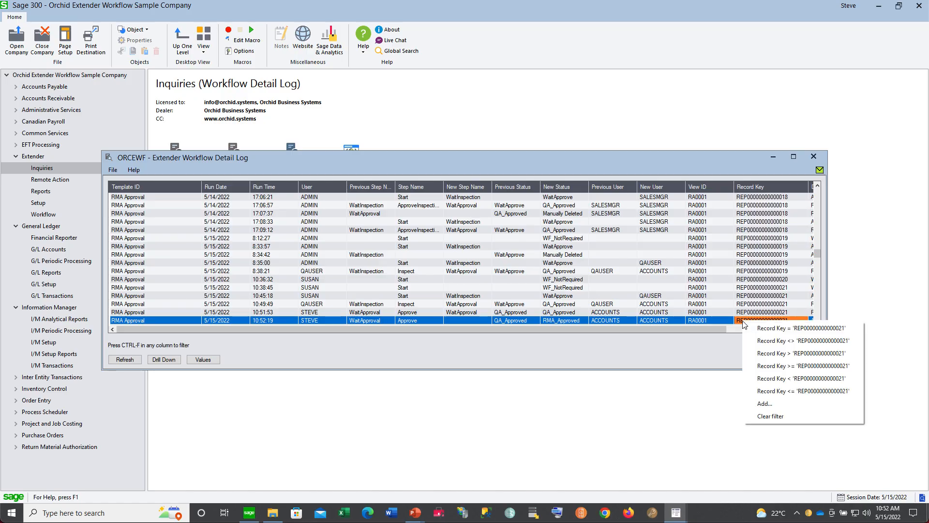
left_click(767, 329)
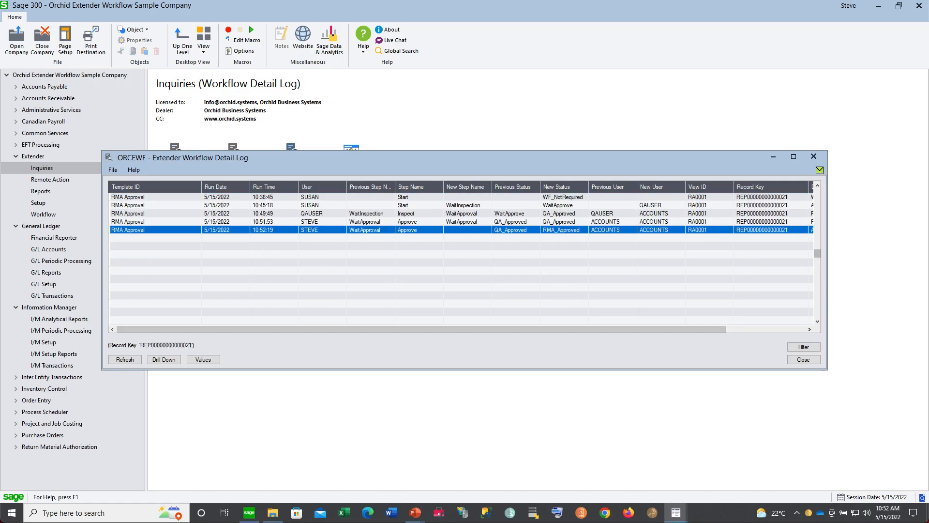
left_click_drag(826, 370, 898, 395)
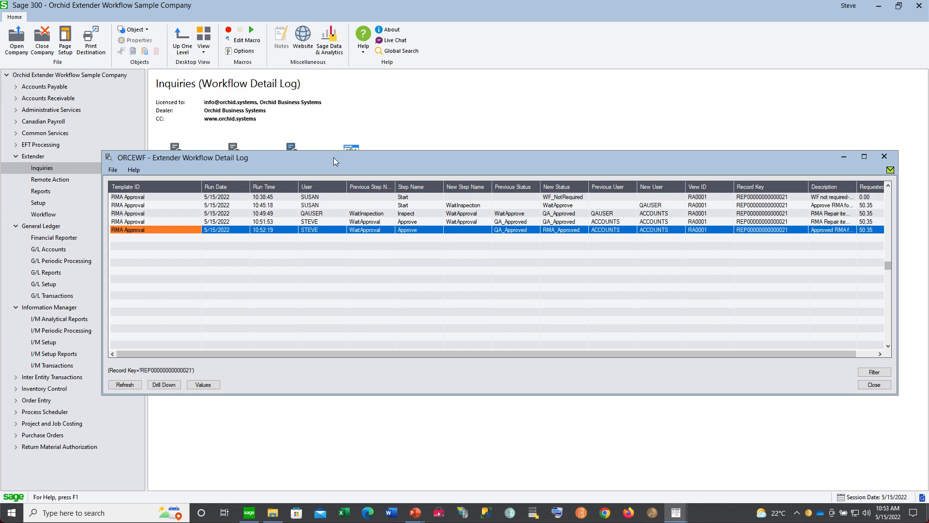
left_click_drag(334, 158, 312, 140)
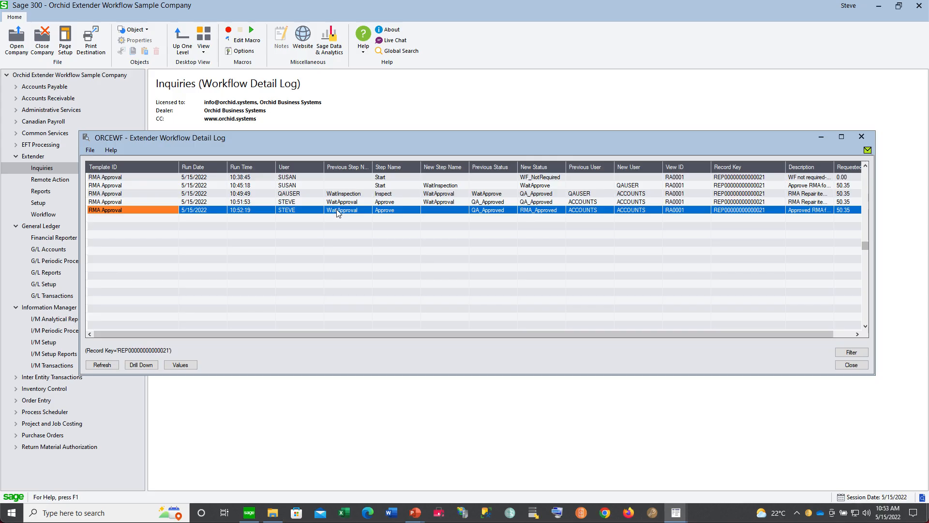
Drill down from the log to the return authorization, check its notes and the comment among the optional fields, and close it.
left_click(149, 366)
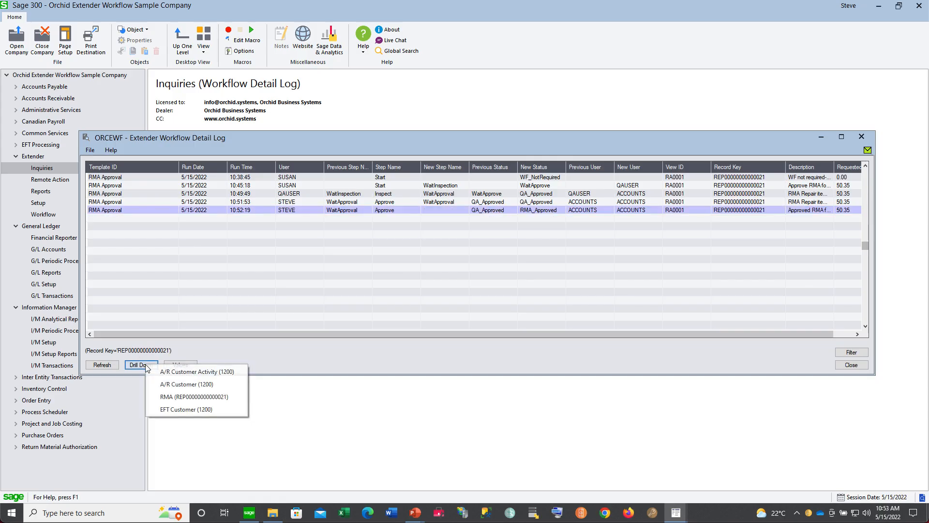
left_click(167, 398)
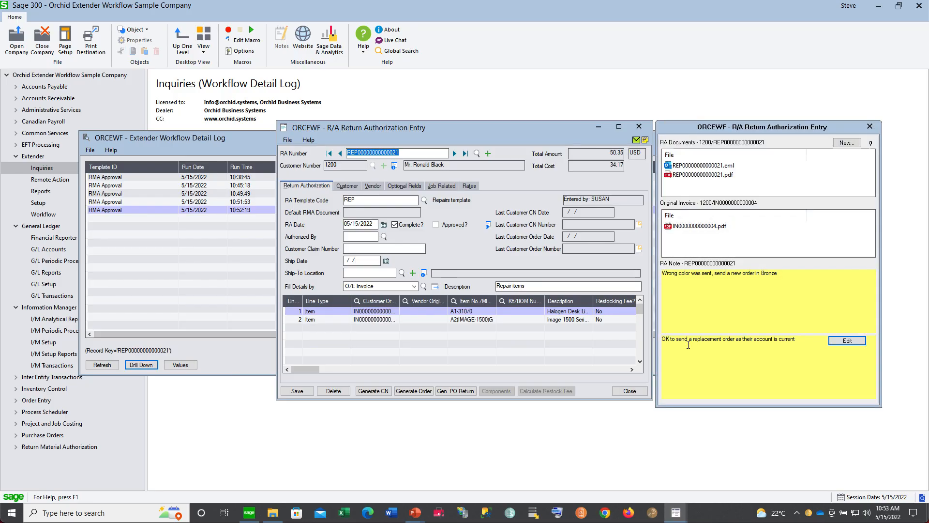
left_click(404, 186)
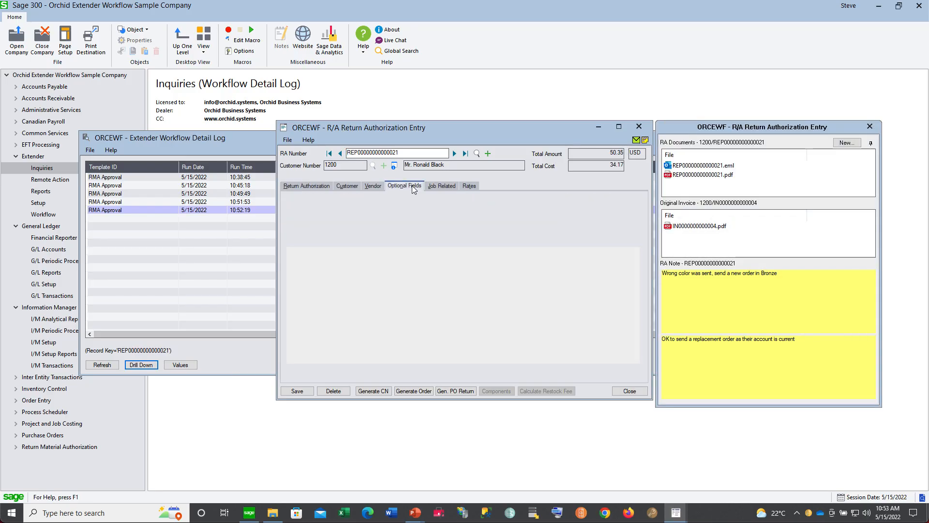
left_click_drag(474, 205, 301, 206)
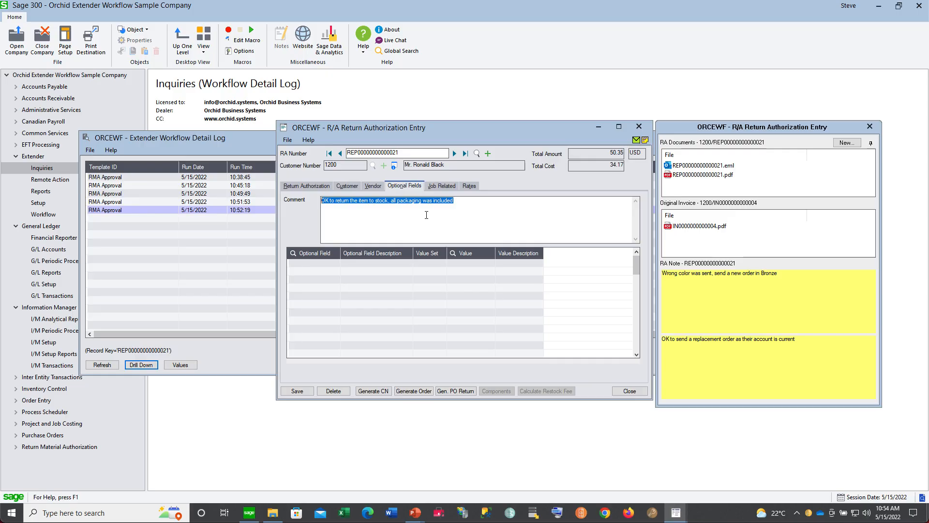
double_click(285, 128)
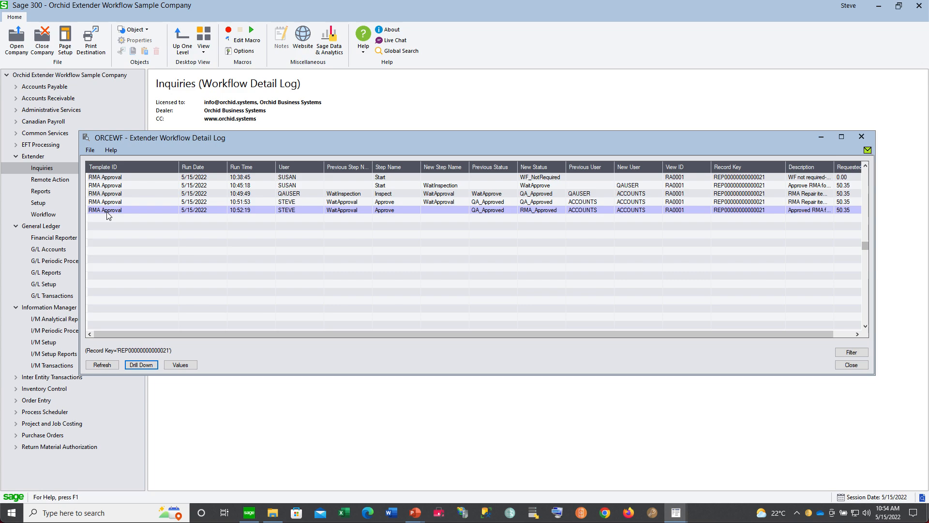
Open the RMA Approval workflow template from the detail log, enlarge its window, and widen the steps and step actions grids.
left_click(101, 211)
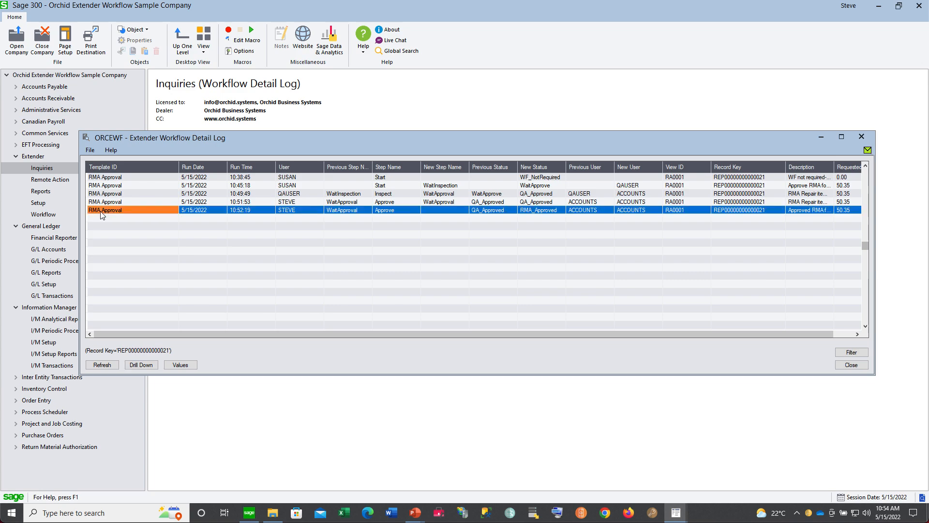
double_click(101, 211)
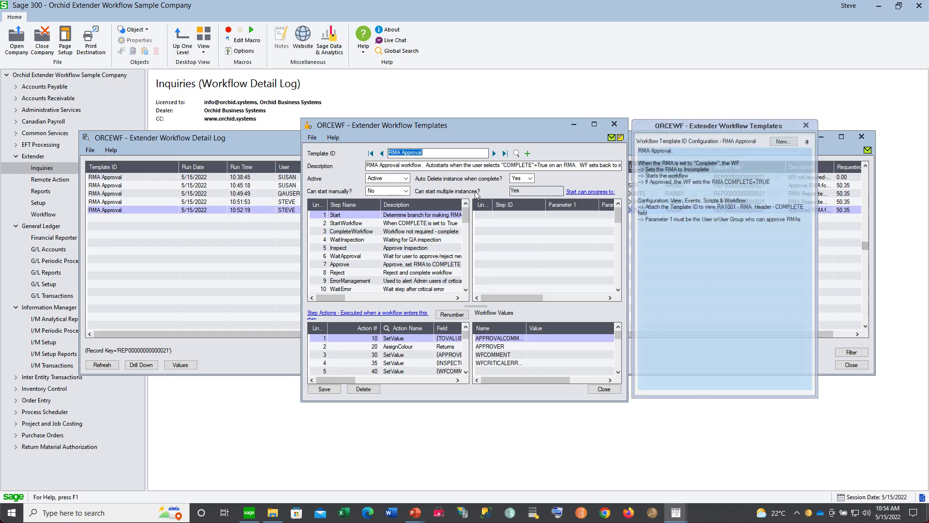
left_click_drag(481, 131, 333, 89)
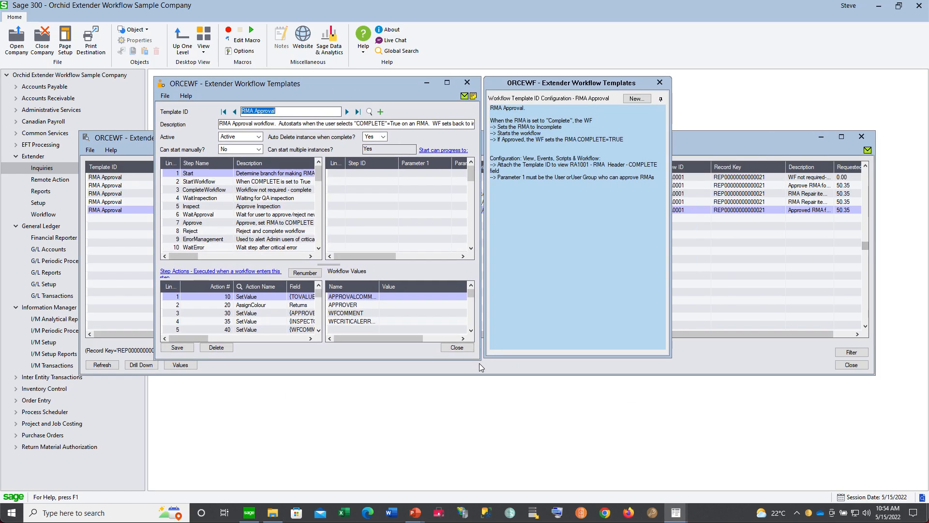
left_click_drag(479, 363, 735, 441)
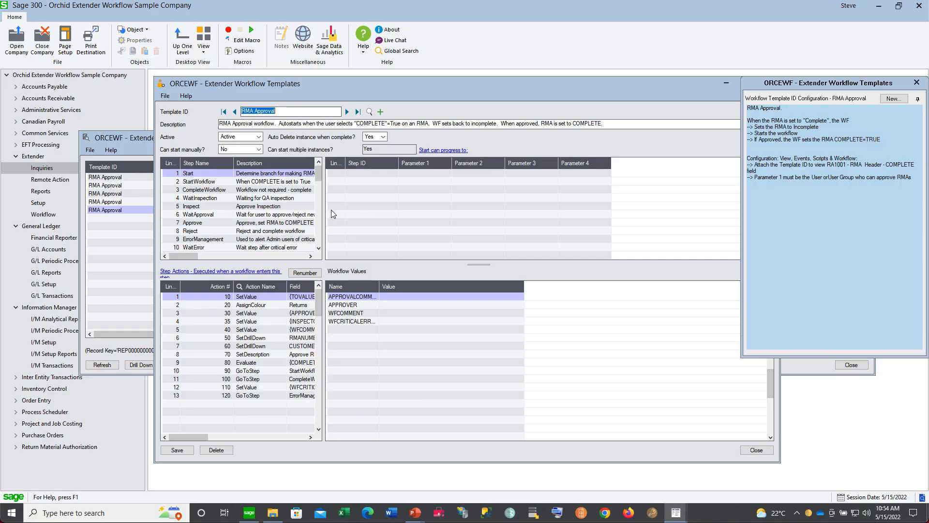
left_click_drag(324, 208, 683, 206)
left_click_drag(324, 339, 690, 339)
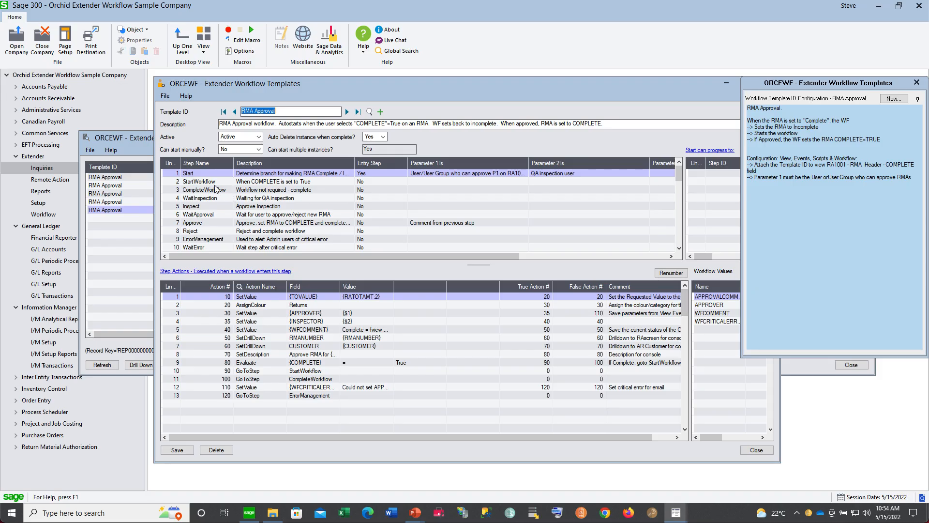
Examine the Start, StartWorkflow, CompleteWorkflow and WaitInspection steps of the RMA Approval template and their actions.
left_click(202, 174)
left_click(201, 183)
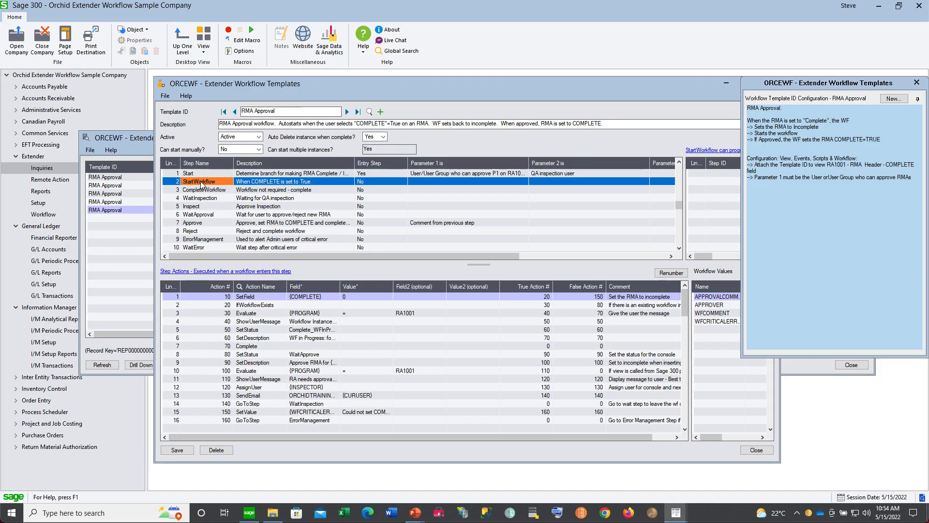
left_click(202, 191)
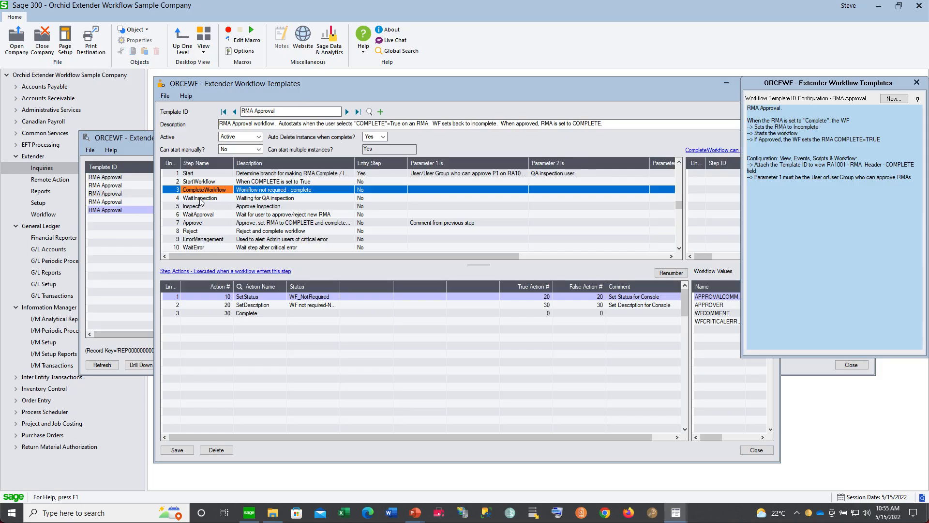
left_click(201, 201)
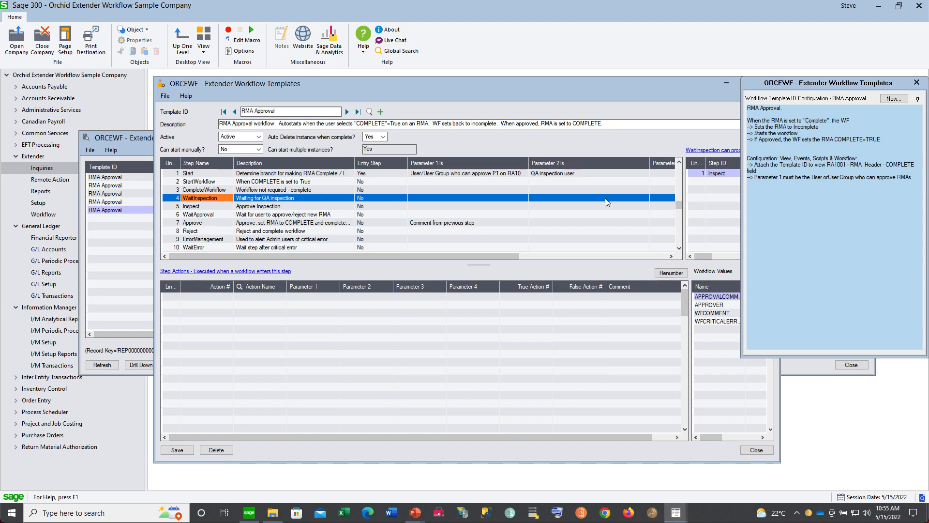
Examine the Inspect step's actions, including SetField, SetStatus, AssignUser and the GoToStep for WaitApproval.
left_click(196, 207)
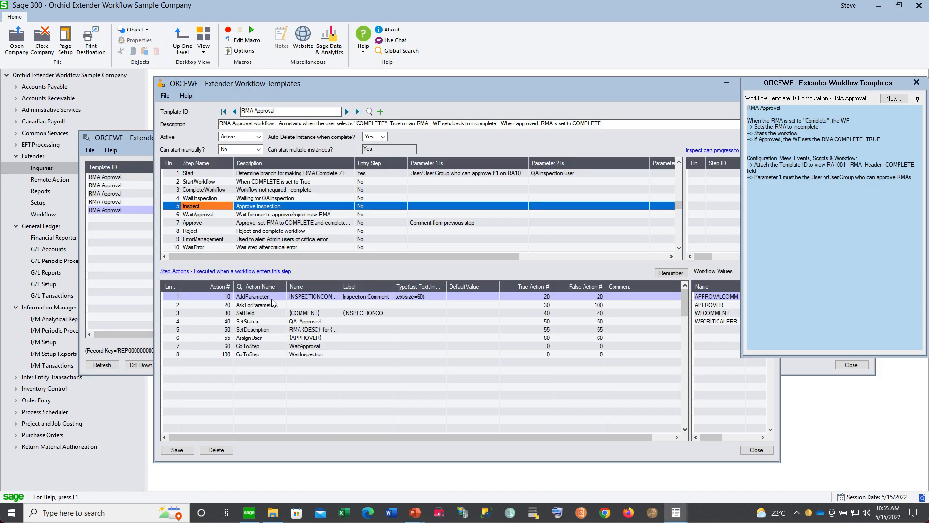
left_click(252, 317)
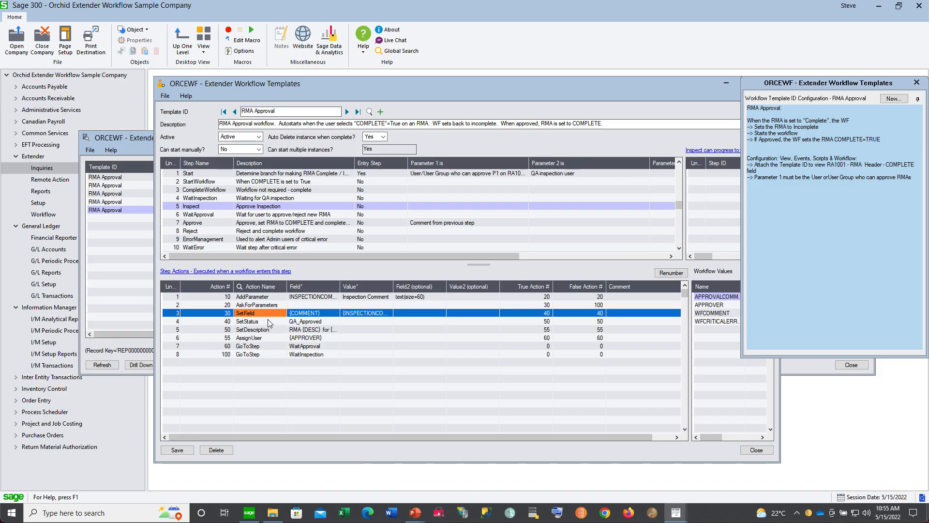
left_click(261, 323)
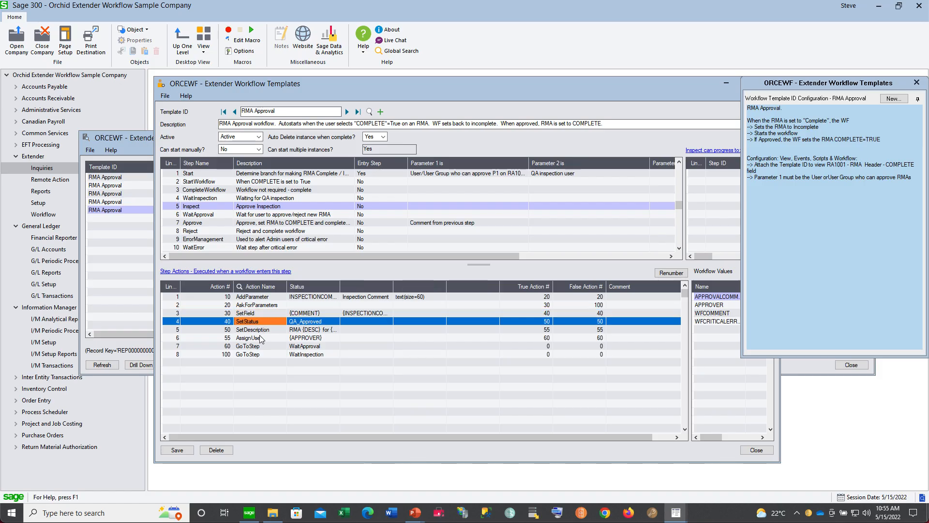
left_click(261, 339)
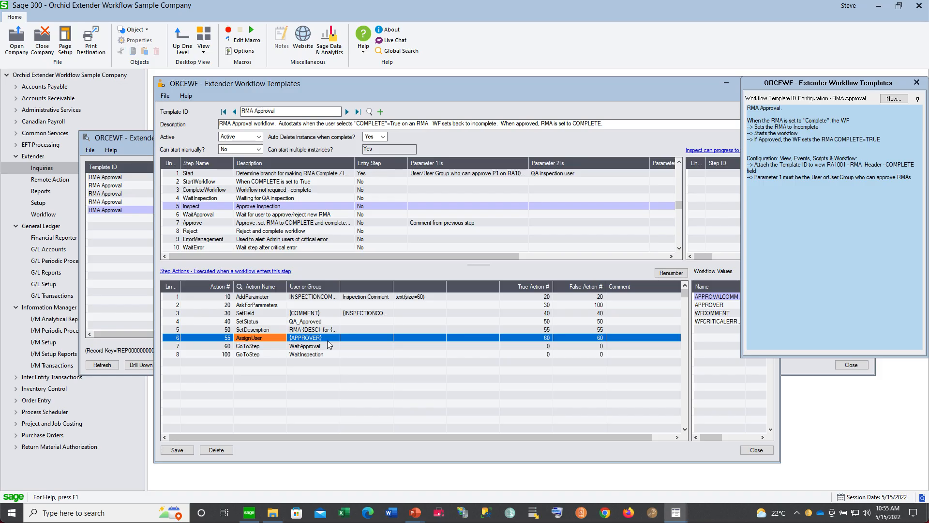
left_click(259, 347)
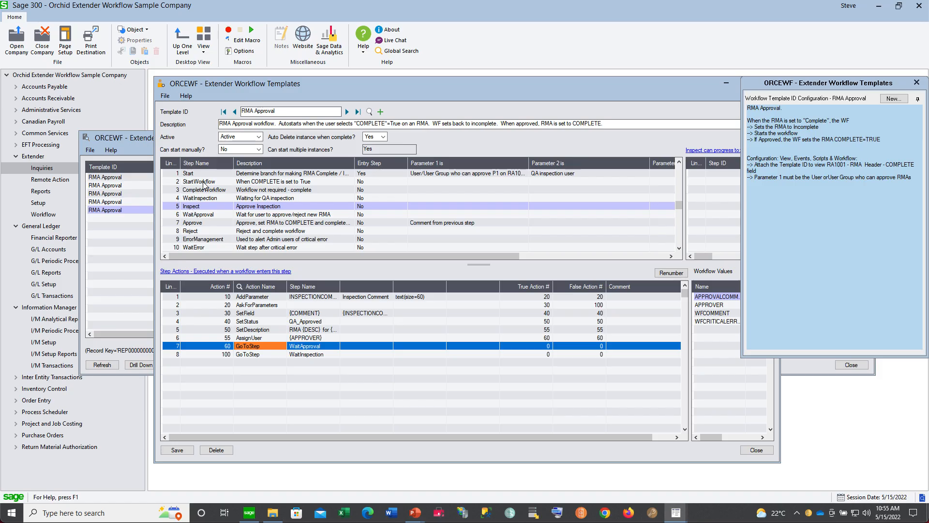
Review the WaitApproval, Approve and Reject steps, including their SendEmailToStarter actions, and close the template and detail log.
left_click(210, 215)
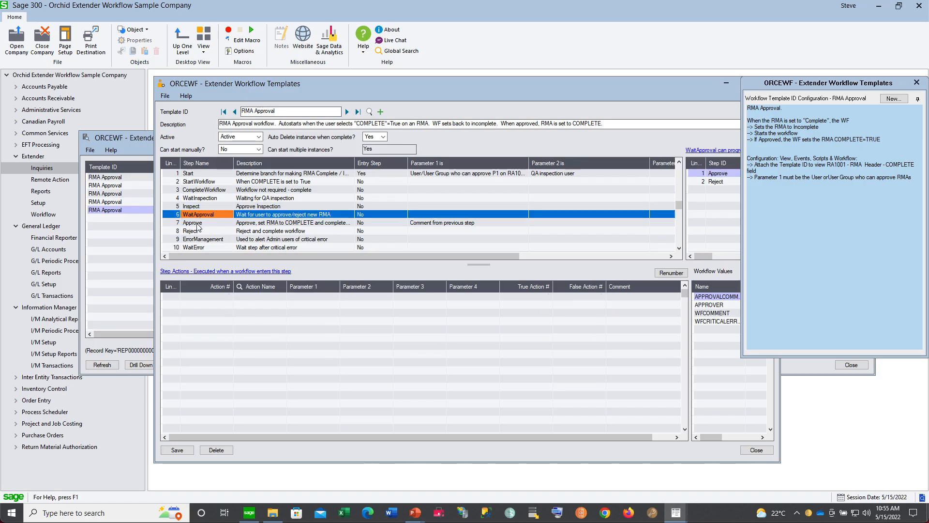
left_click(197, 223)
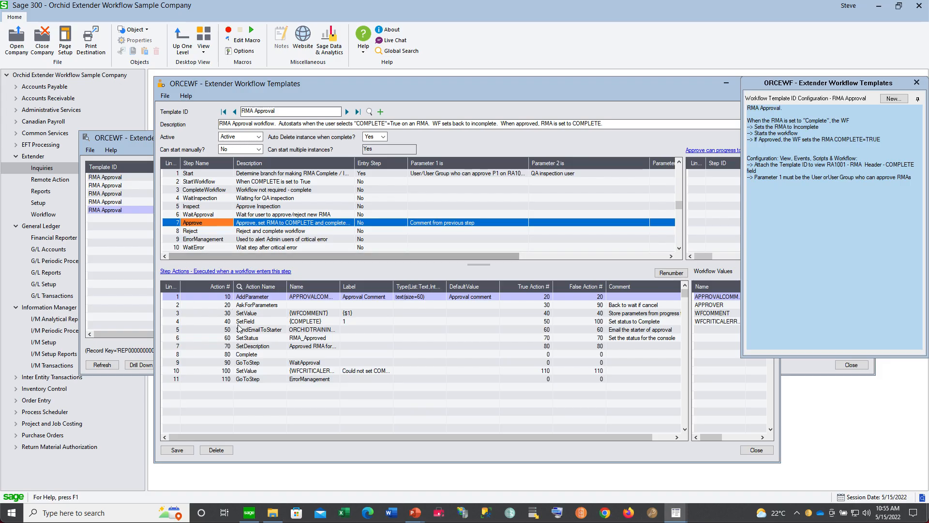
left_click(264, 330)
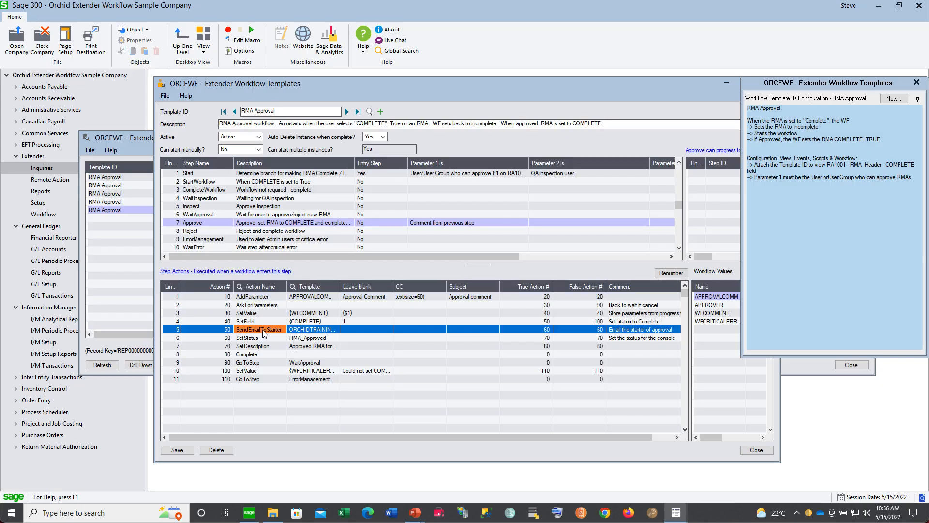
left_click(194, 232)
left_click(262, 314)
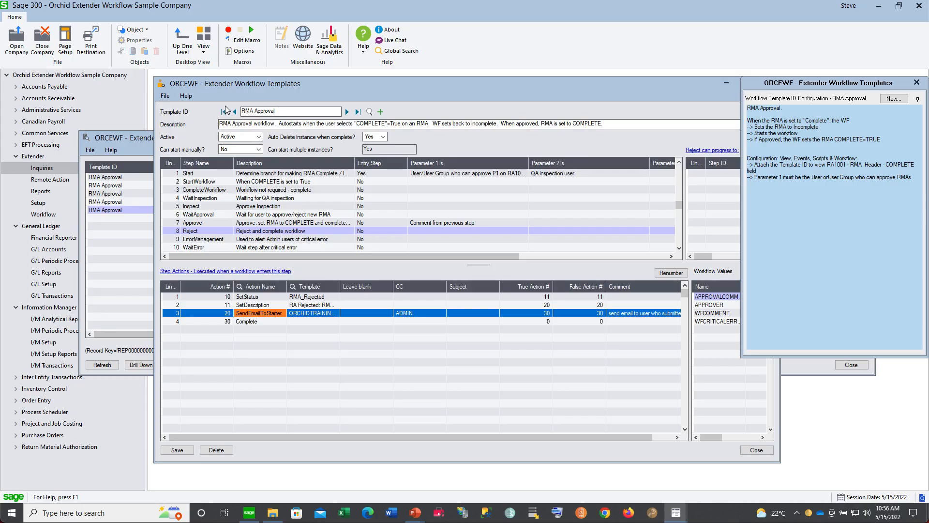
double_click(161, 85)
double_click(86, 138)
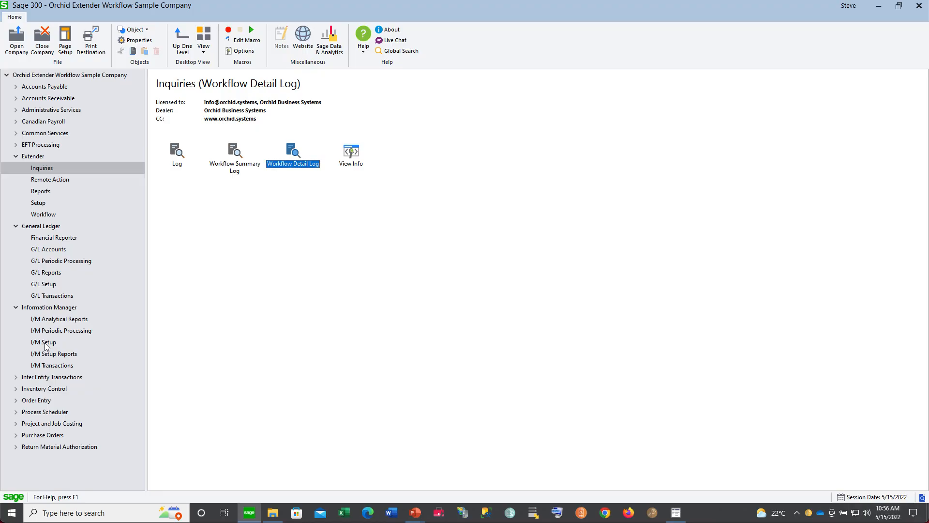
Open the Information Manager Note Types setup and load the RMANOTE note type from an enlarged finder list.
left_click(45, 343)
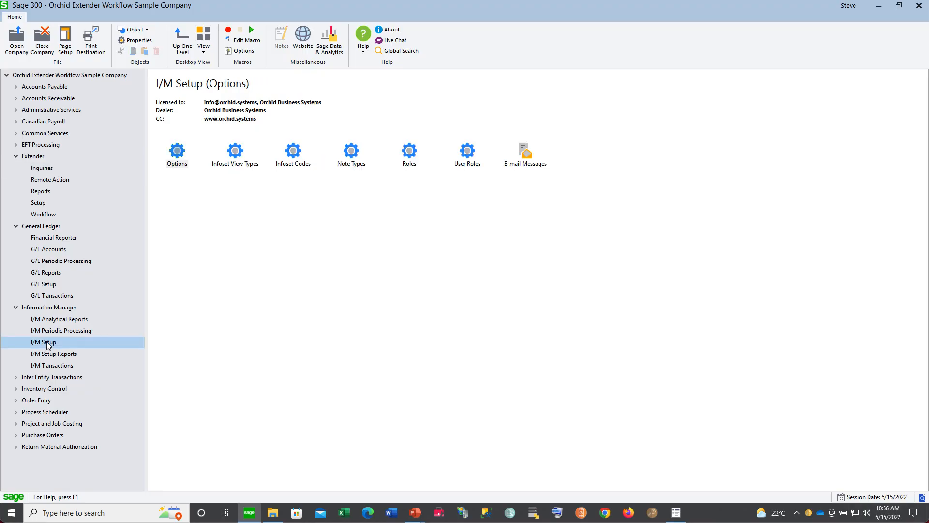
double_click(352, 152)
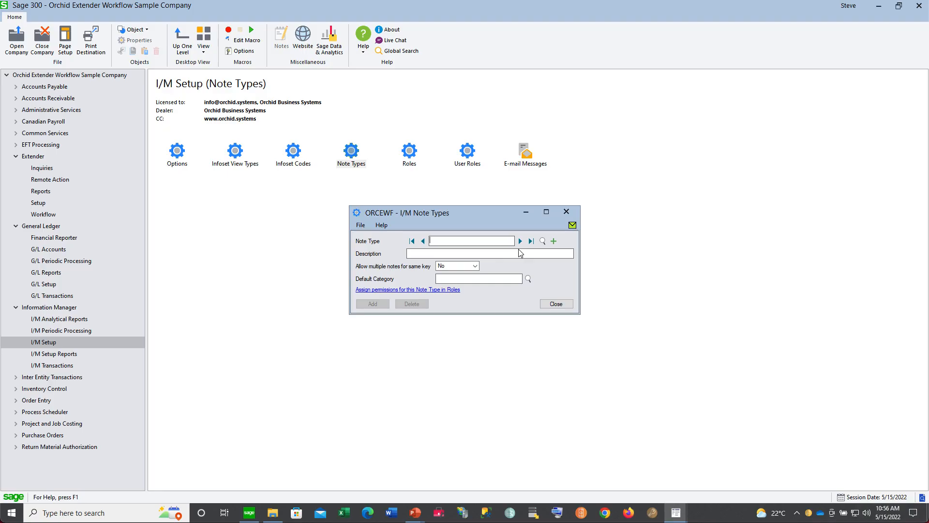
left_click(542, 240)
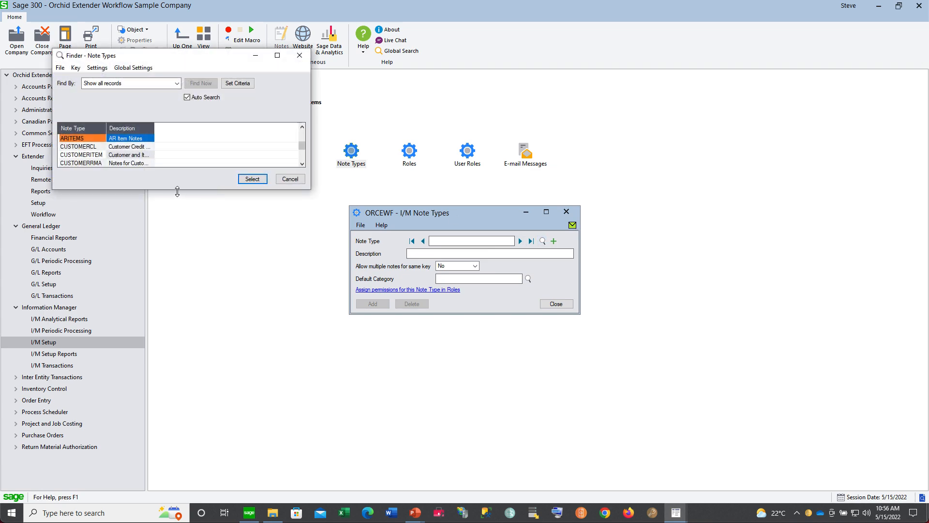
left_click_drag(177, 191, 176, 291)
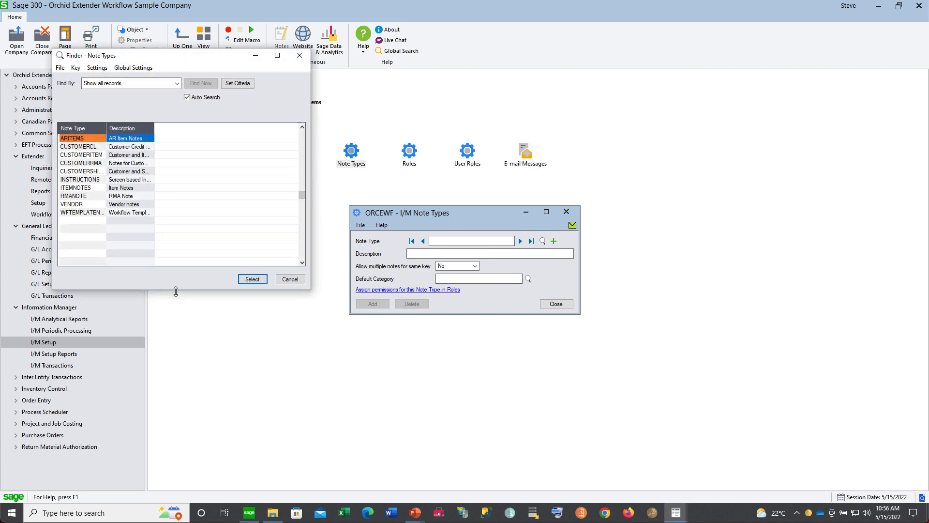
double_click(72, 195)
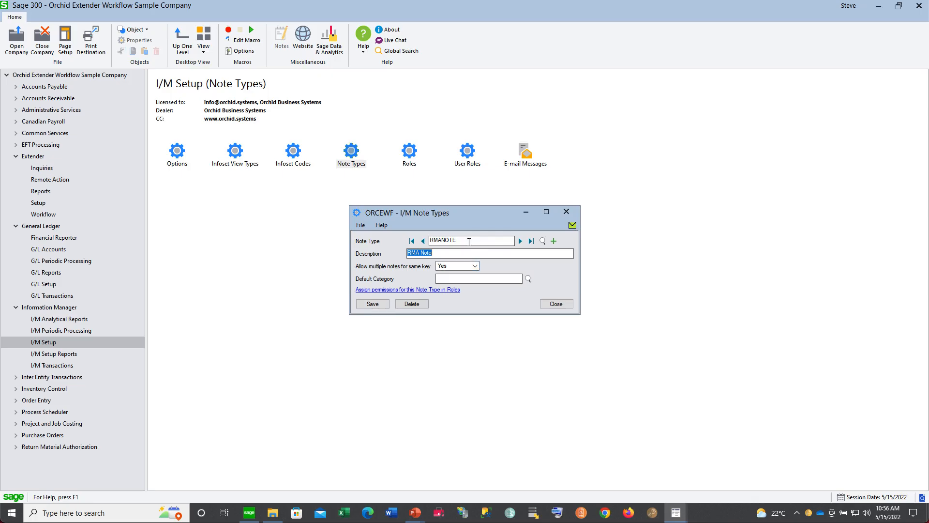
Set the default category of the RMANOTE note type to NPSPAST.
left_click(528, 279)
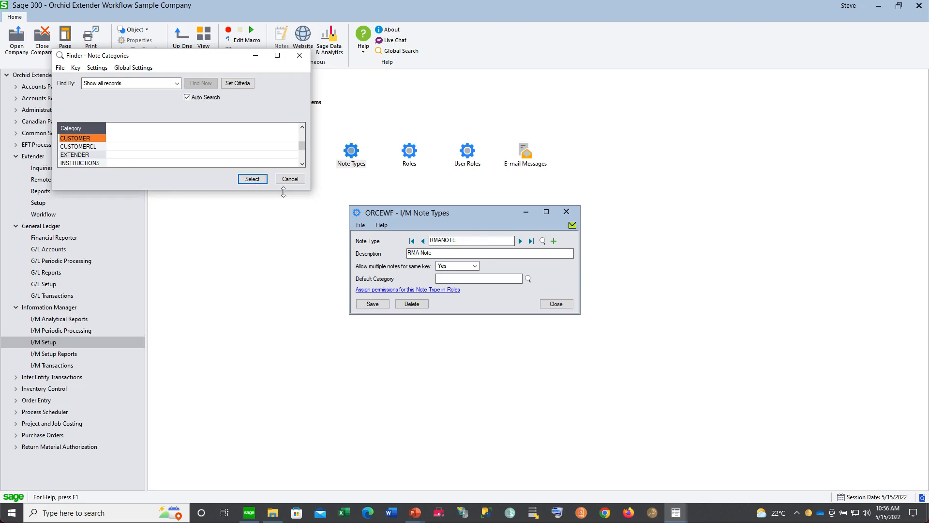
left_click_drag(285, 189, 280, 257)
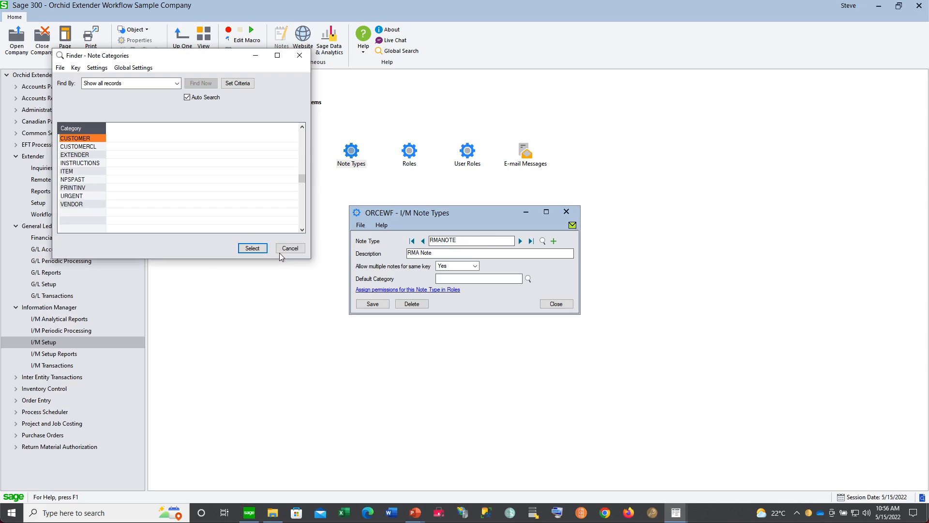
double_click(78, 180)
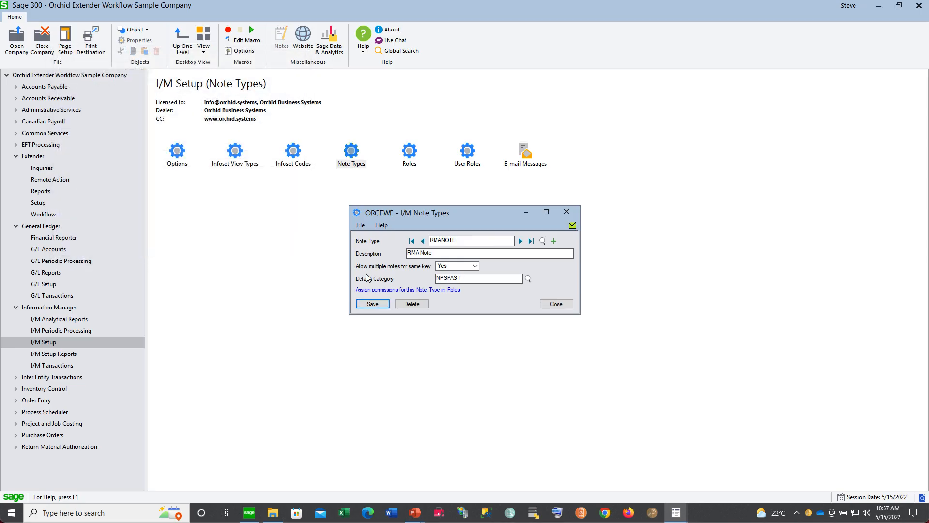
Open the Information Manager User Roles setup, enlarge it, and check the role assigned to QAUSER.
double_click(467, 151)
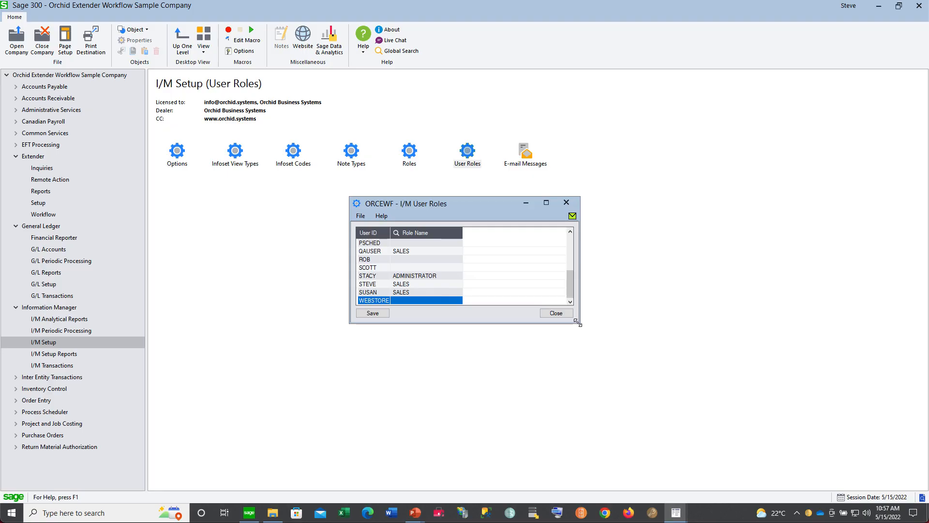
left_click_drag(580, 323, 759, 415)
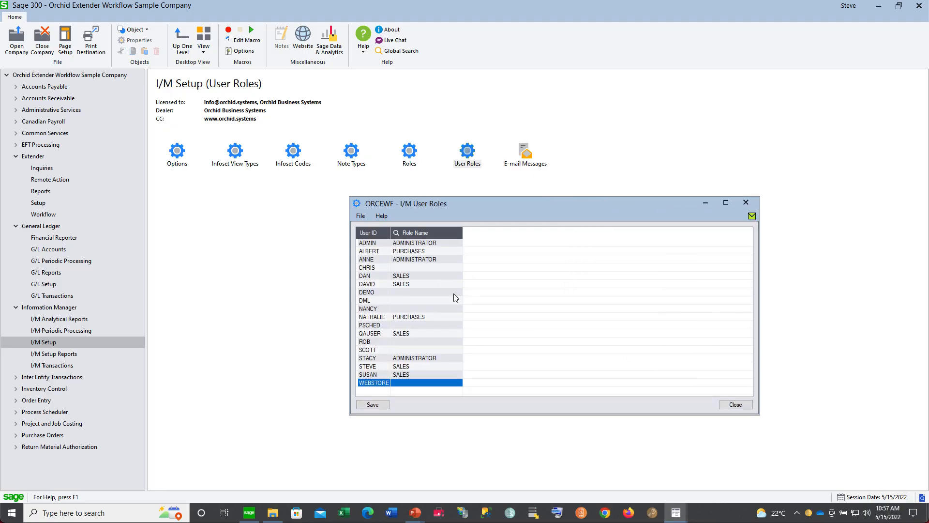
left_click(373, 335)
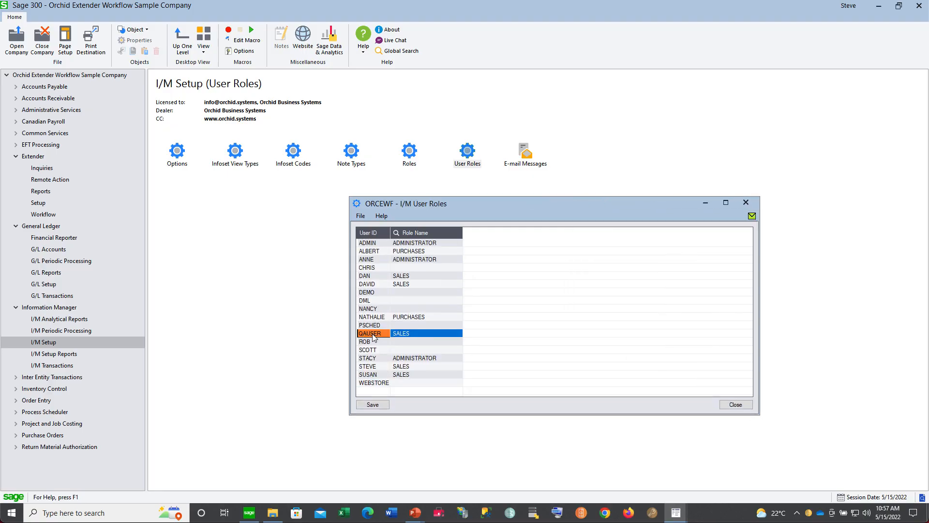
left_click(372, 376)
left_click(406, 335)
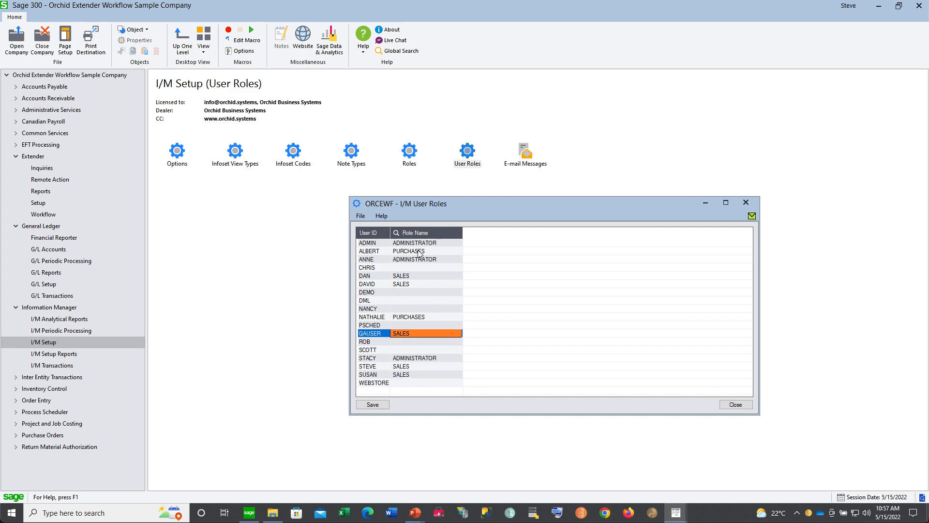
Load the SALES role in the Information Manager Roles setup, check its note type permissions, and close it.
left_click(414, 158)
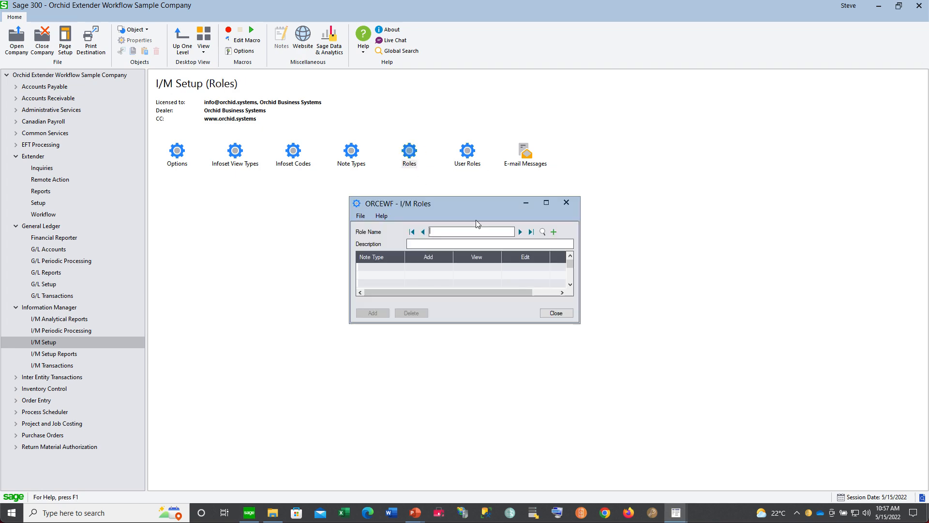
type("SALES")
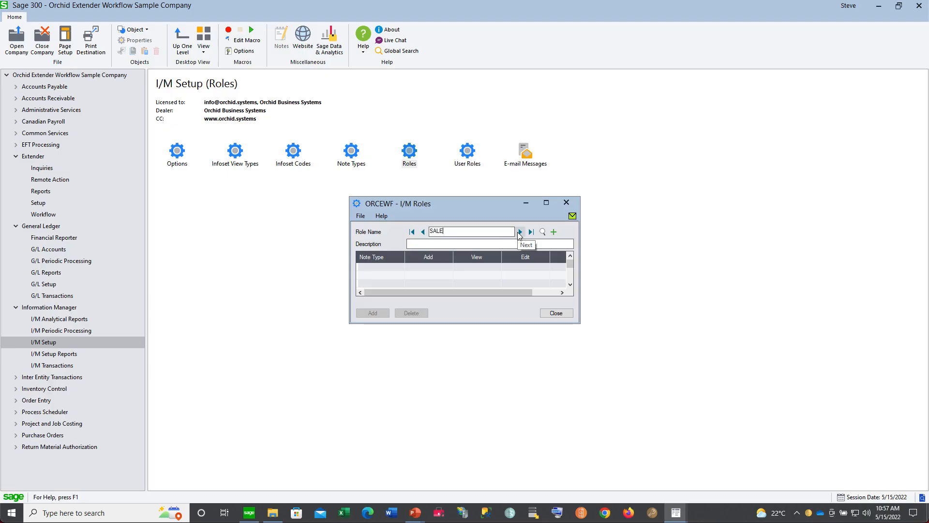
key("Tab")
left_click_drag(575, 326, 792, 459)
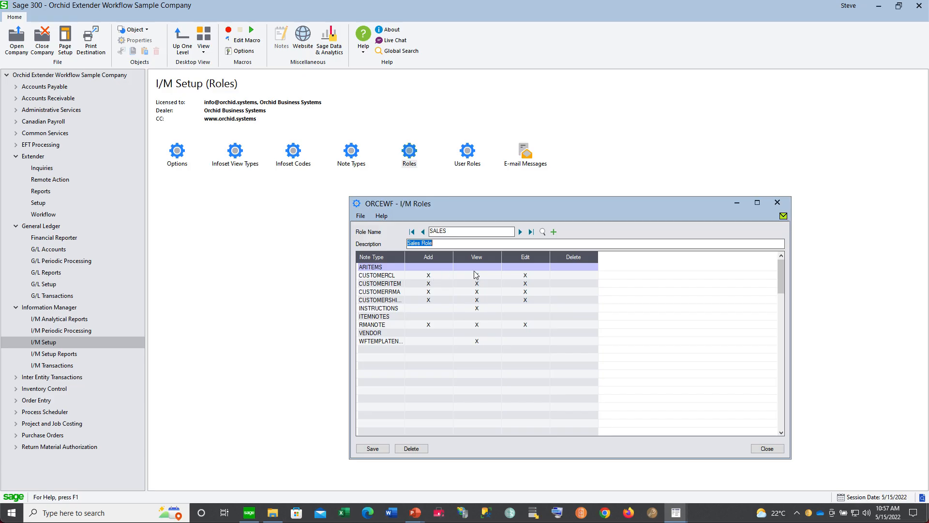
left_click(767, 449)
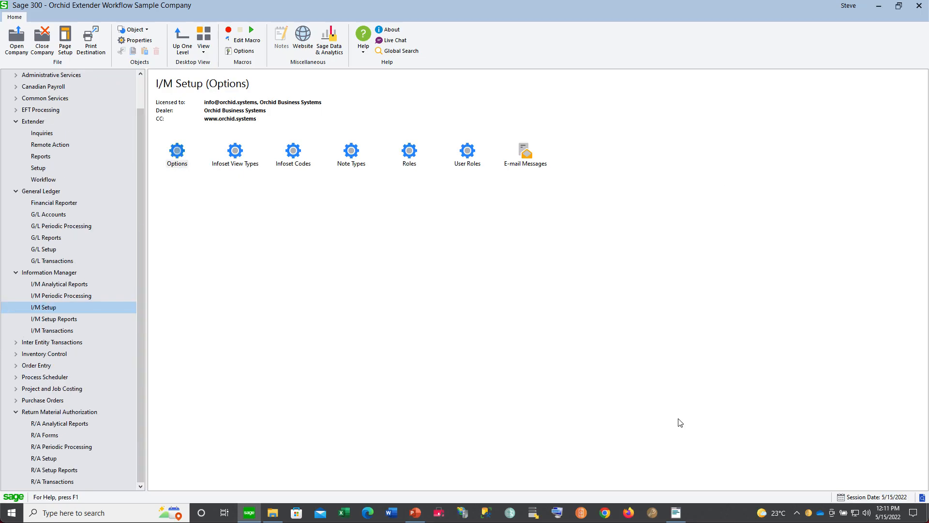
Bring the open R/A Return Authorization Entry window with its documents and notes back into view.
left_click(677, 514)
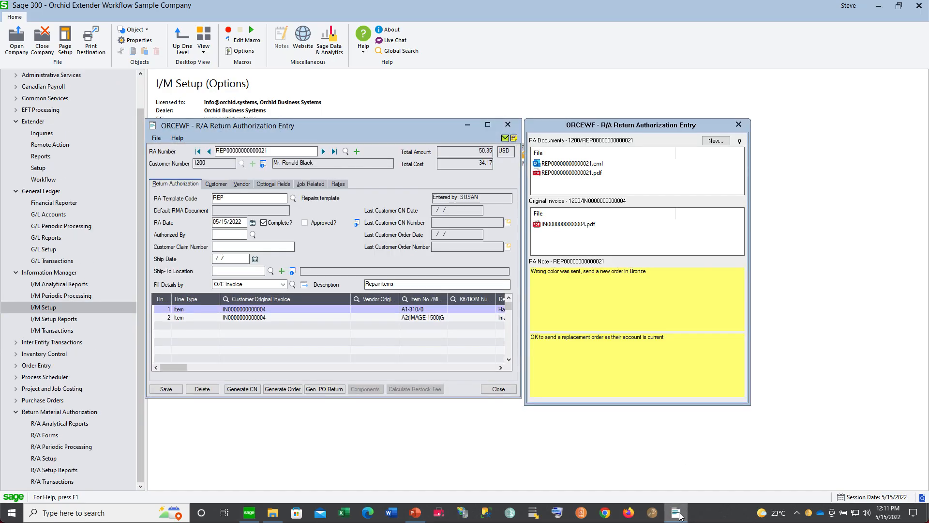
Minimize the return authorization and open the Information Manager Options at the Notes/DML/Extender Tray settings, enlarged to full screen.
mouse_move(616, 184)
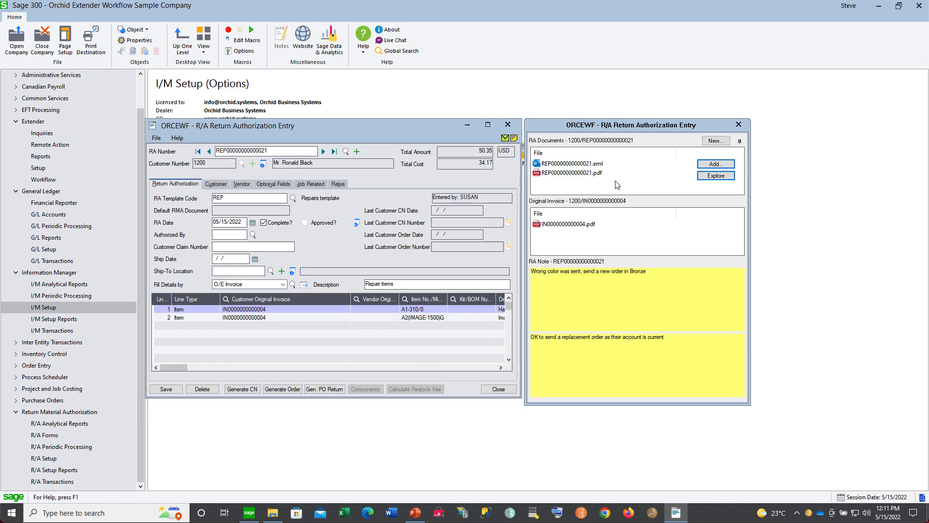
mouse_move(617, 233)
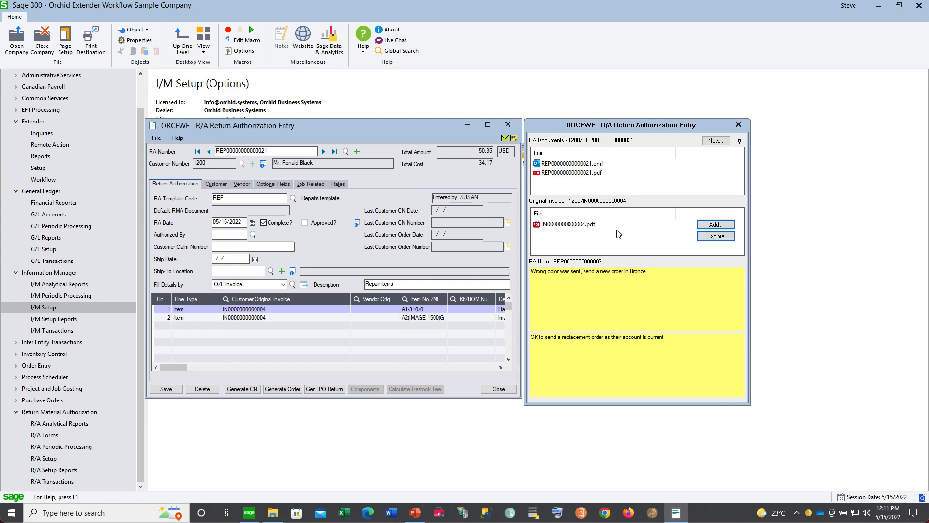
mouse_move(606, 288)
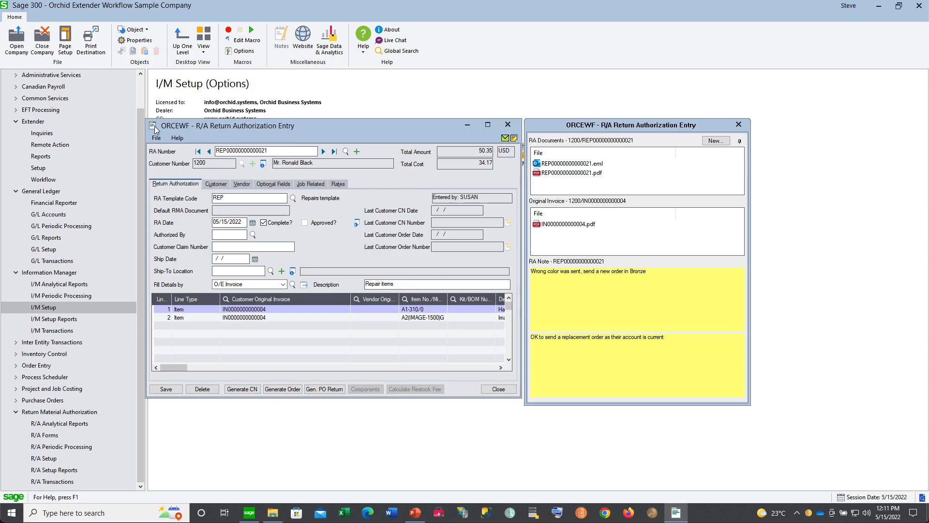
left_click(468, 127)
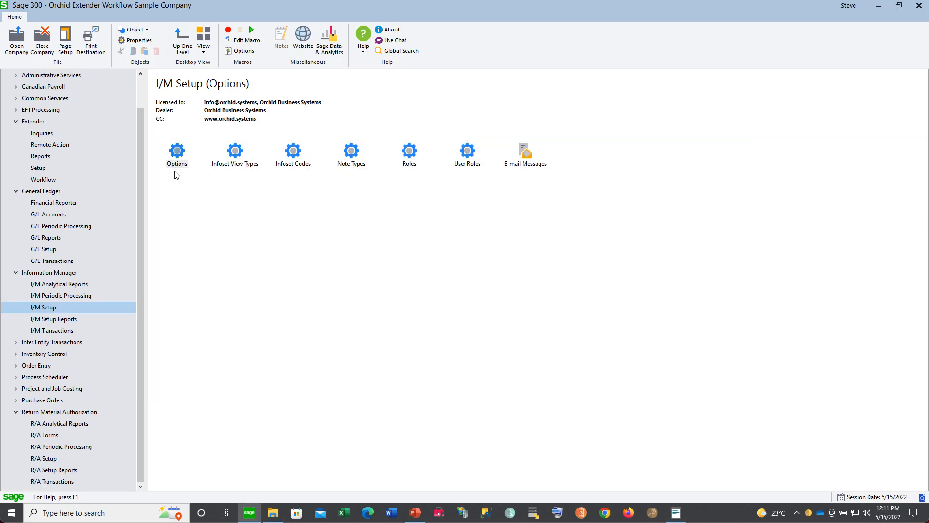
left_click(176, 154)
double_click(176, 154)
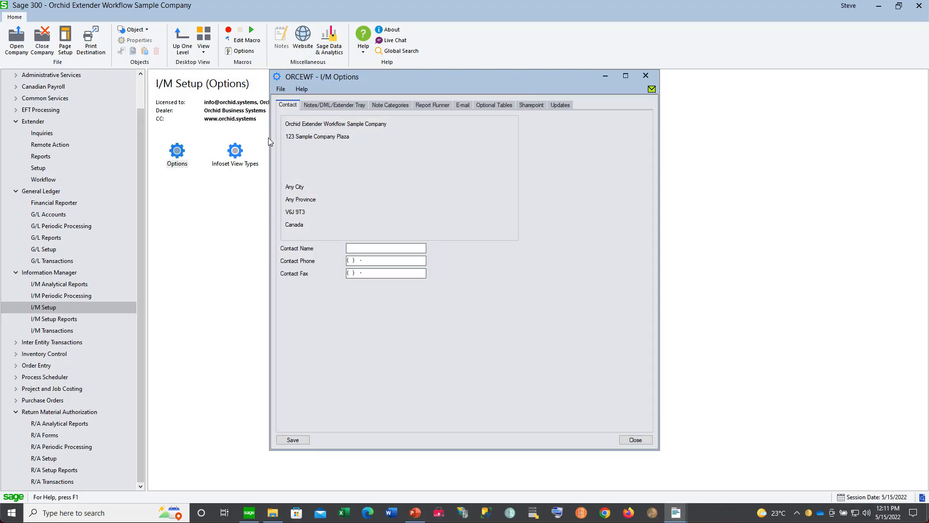
left_click(320, 106)
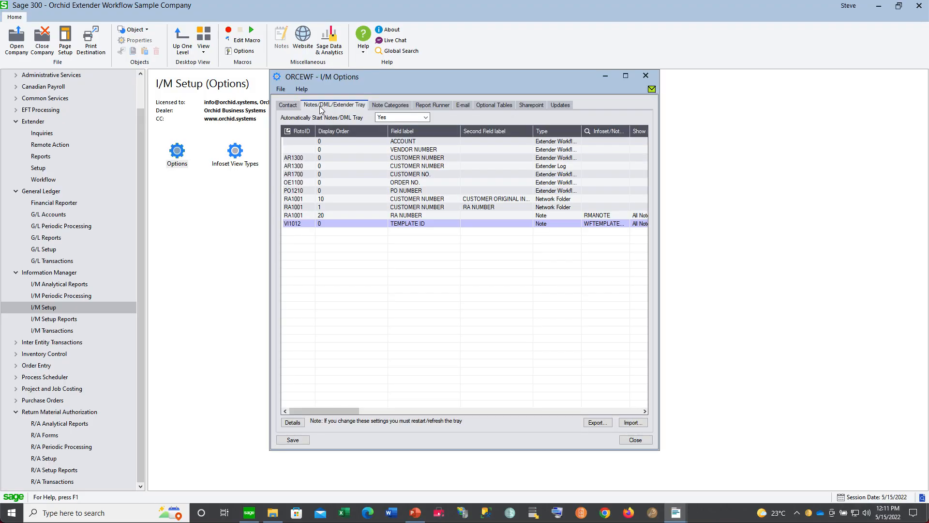
left_click(298, 202)
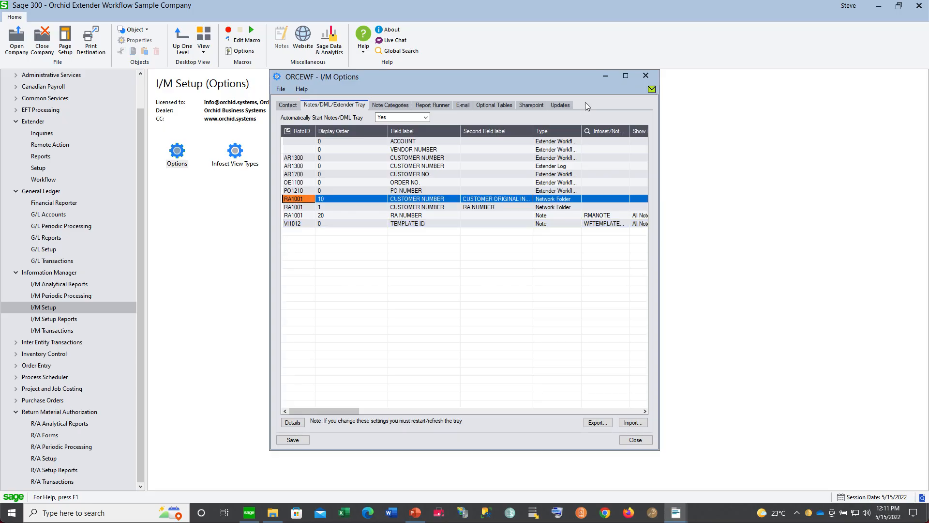
left_click(625, 75)
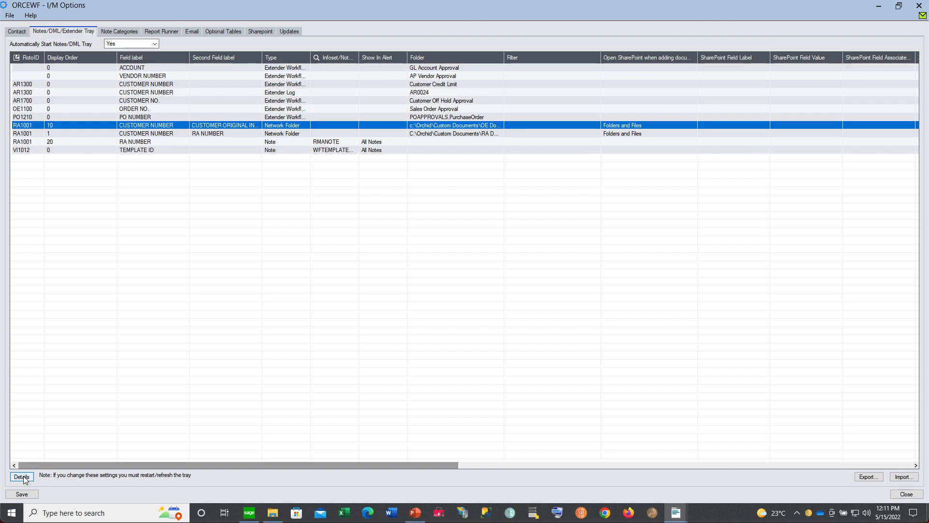
Widen the Second Field label column and examine the RA1001 lines in the tray settings.
left_click(25, 134)
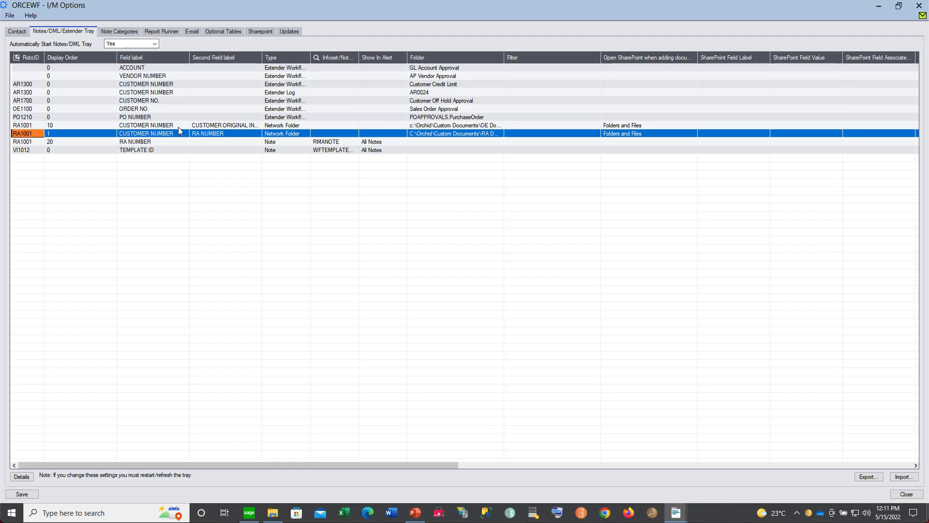
left_click_drag(264, 57, 303, 58)
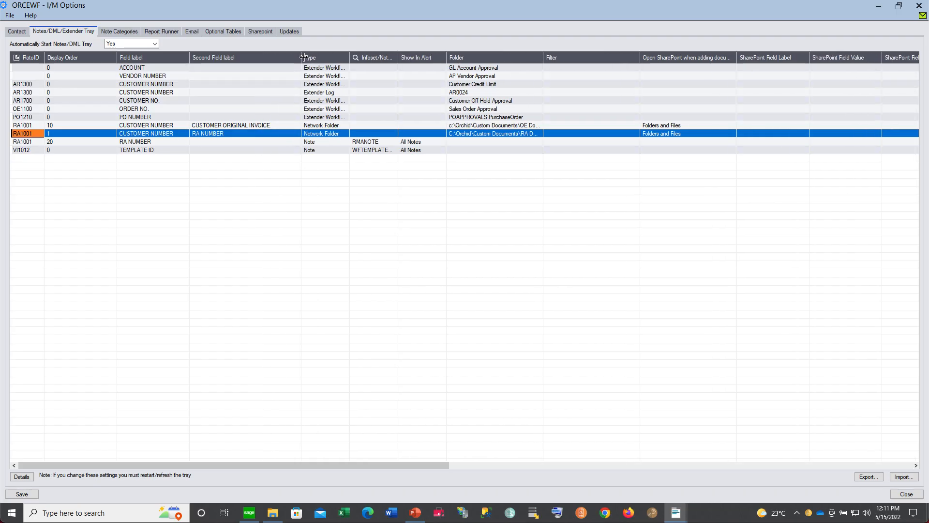
left_click(160, 143)
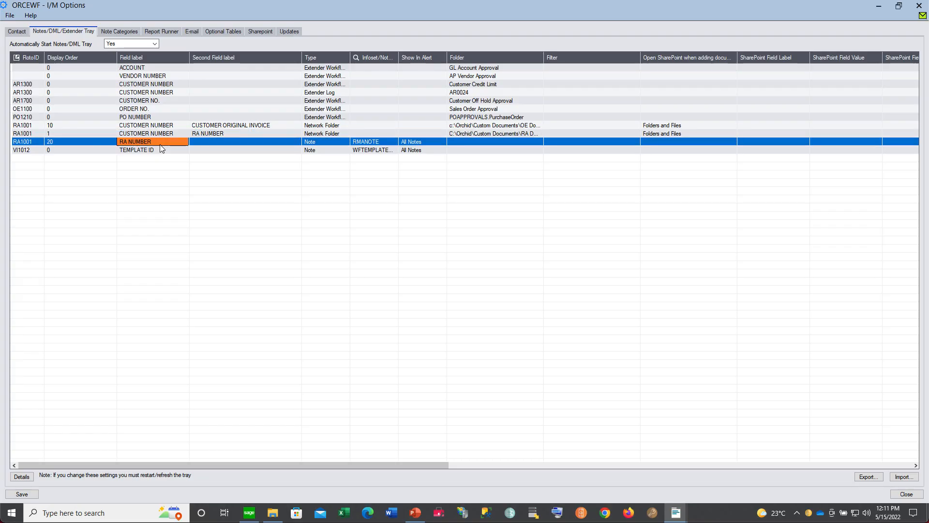
left_click(160, 135)
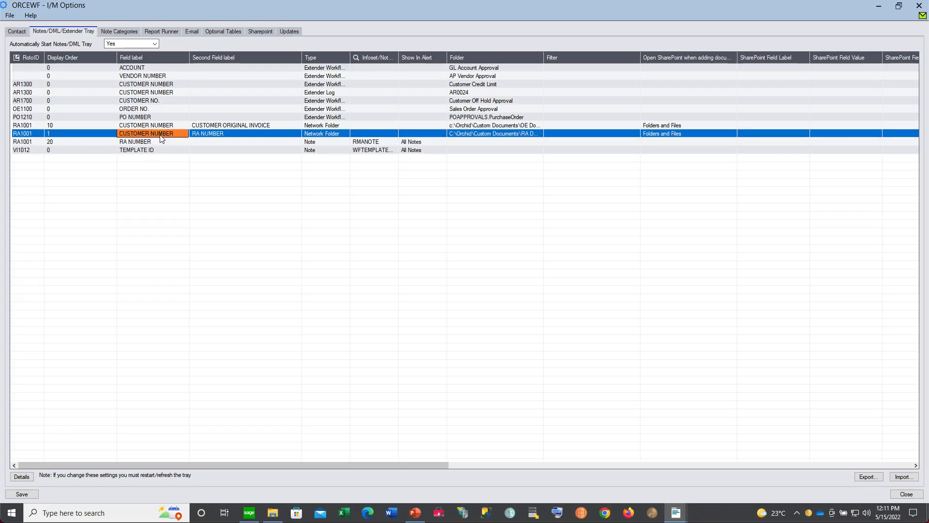
Examine the details of the two RA1001 network folder lines and the RMANOTE note line, including their headings, and close the details.
left_click(27, 478)
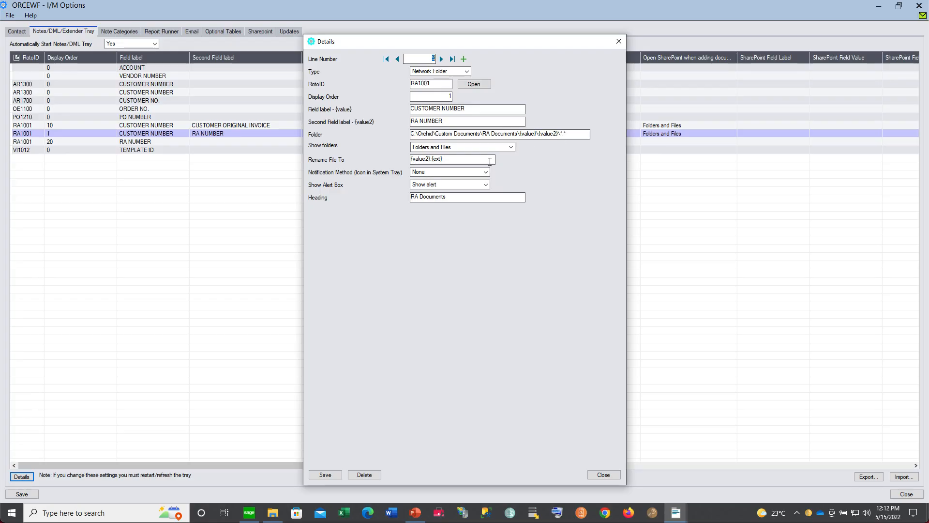
left_click(478, 198)
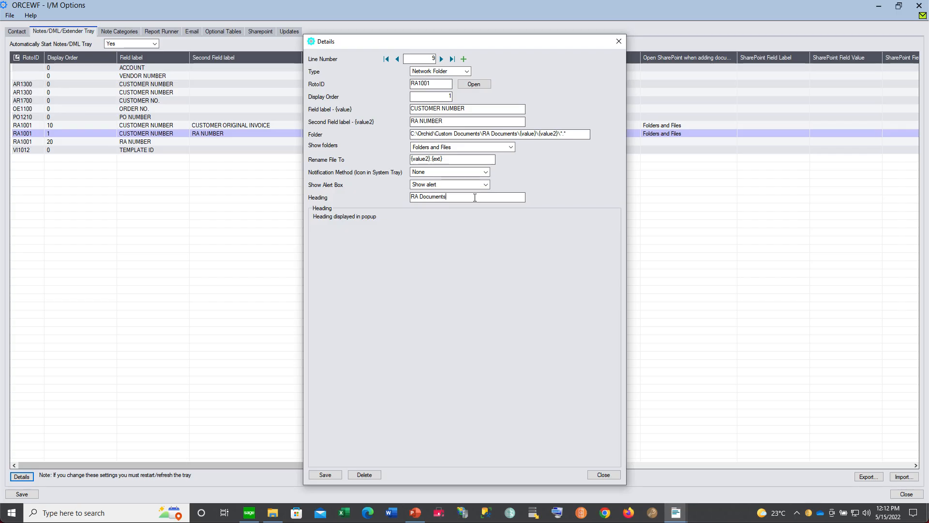
left_click(397, 59)
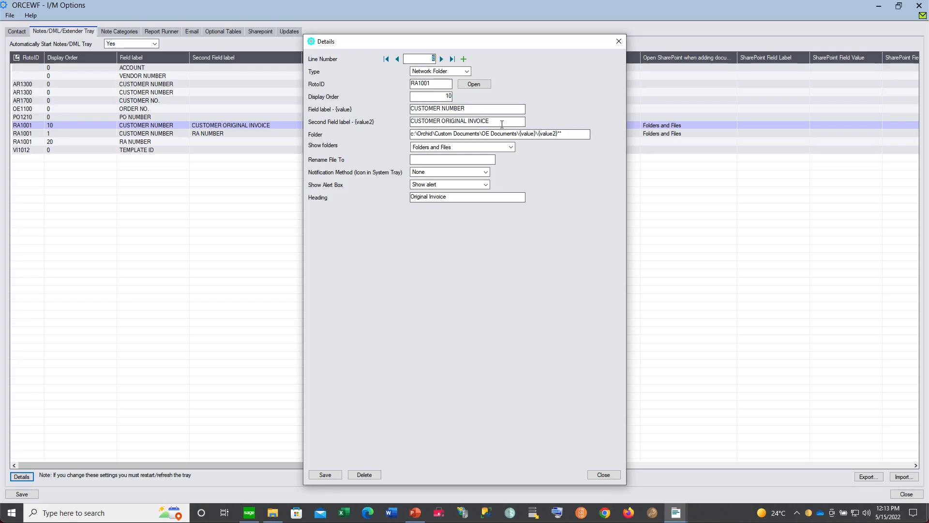
left_click(441, 59)
left_click(441, 59)
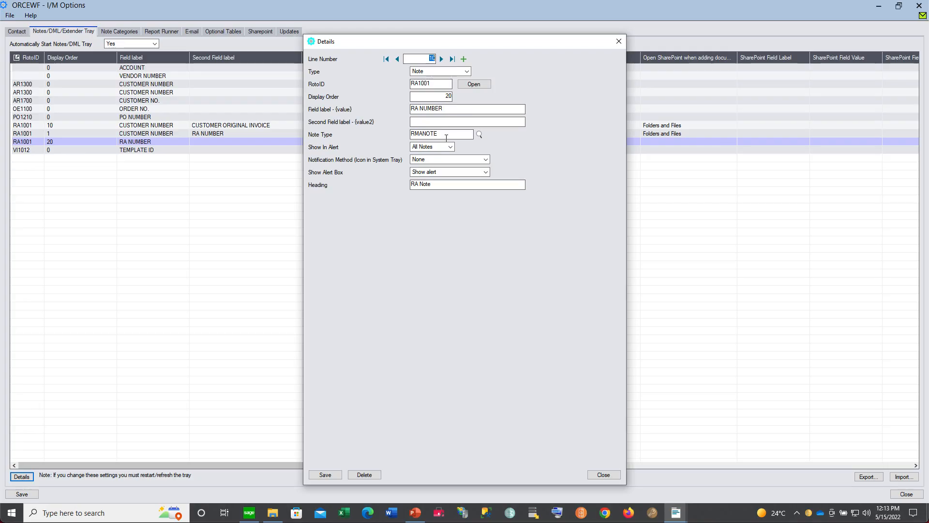
left_click(442, 183)
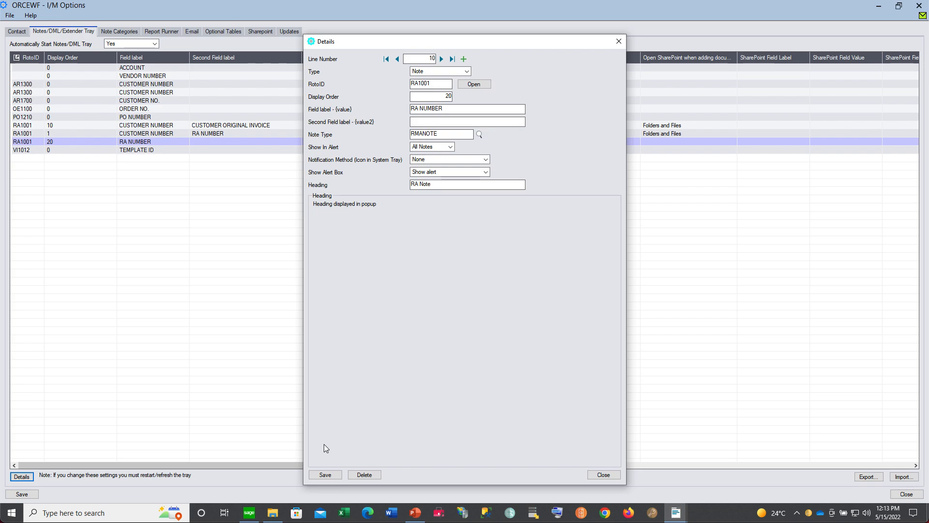
left_click(605, 476)
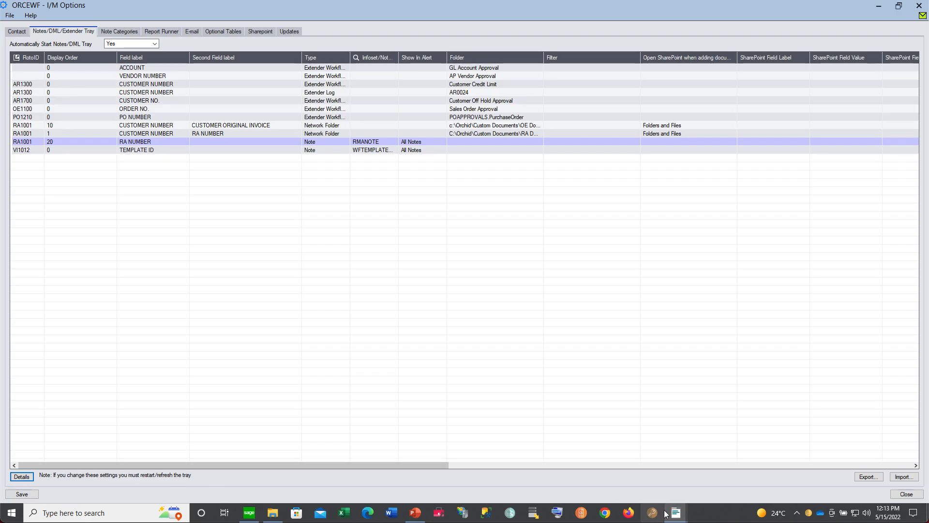
Check the Information Manager tray's own options, close them, and bring the R/A Return Authorization Entry window back into view.
right_click(809, 512)
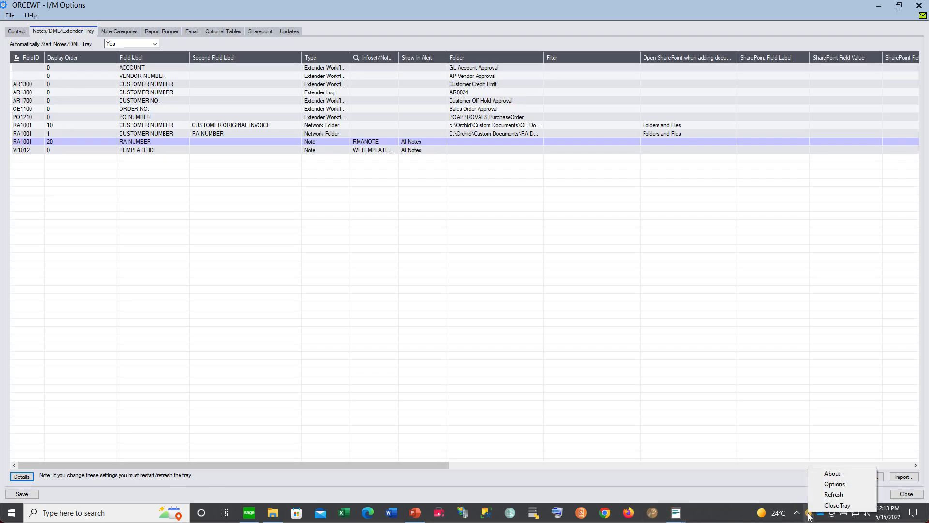
left_click(832, 487)
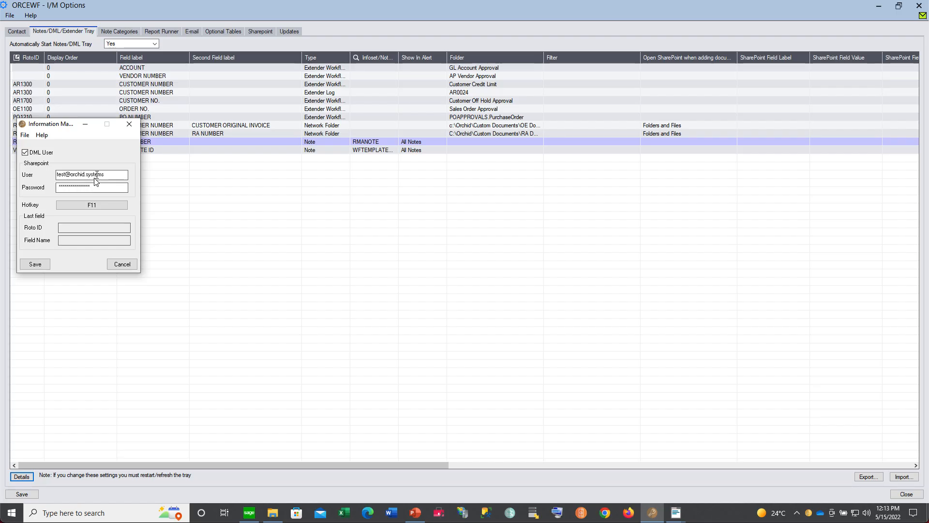
left_click(129, 123)
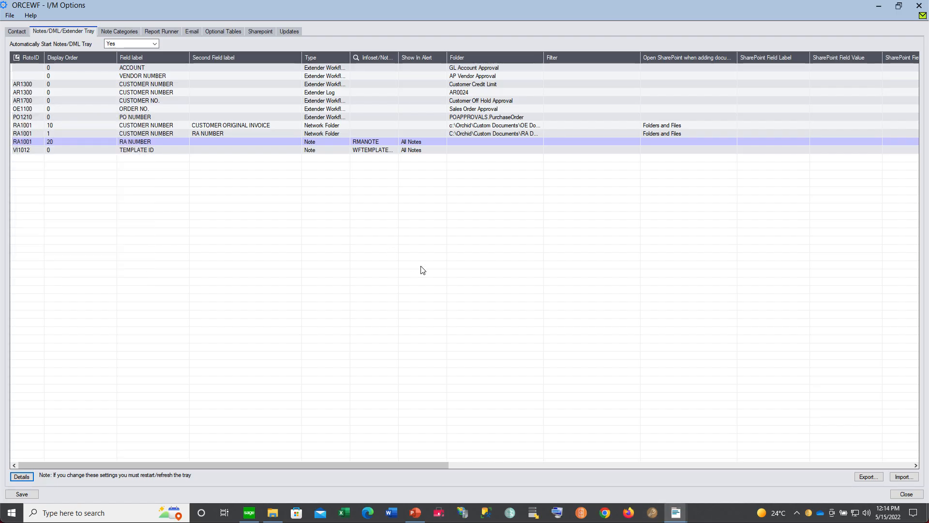
mouse_move(676, 513)
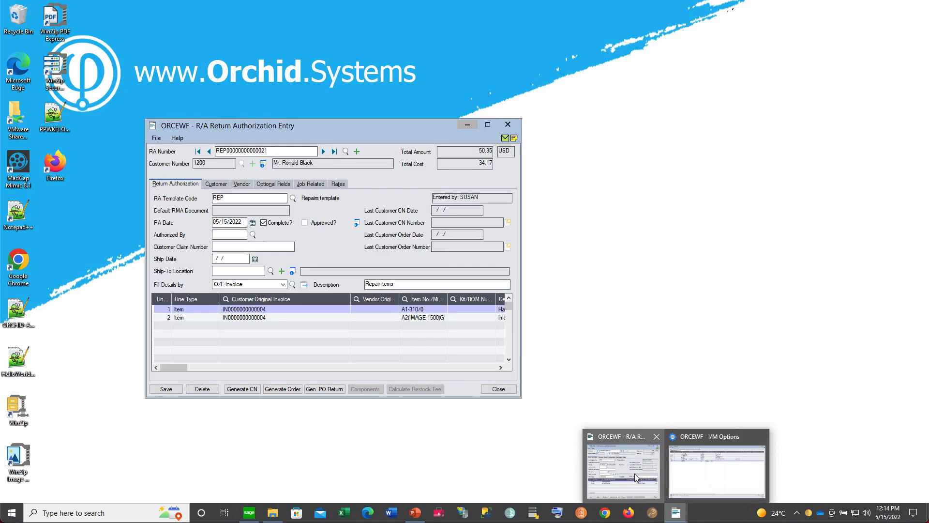
left_click(635, 473)
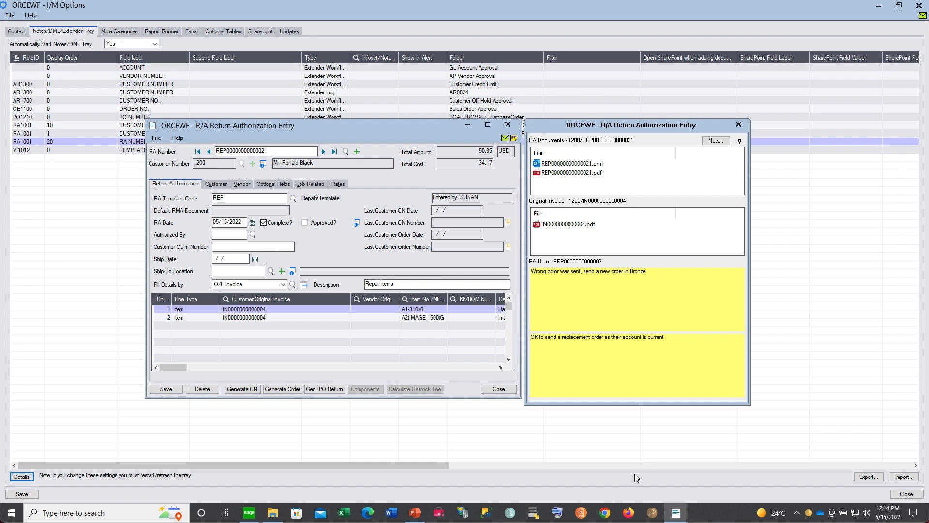